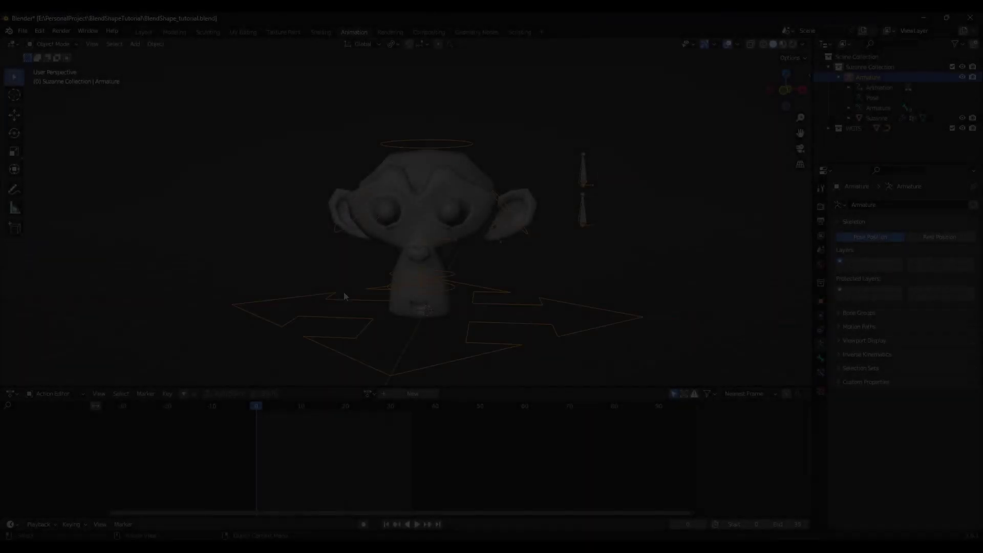
# Step: Cancel the mouth bone rotation, then test-rotate the head bone and cancel that too
pyautogui.rightClick(552, 303)
pyautogui.moveTo(552, 303); pyautogui.dragTo(507, 225, button='middle')
pyautogui.click(411, 145)
pyautogui.press('r')
pyautogui.rightClick(411, 145)
# Step: Switch the armature from Pose Mode to Object Mode and select the Suzanne mesh
pyautogui.click(507, 233)
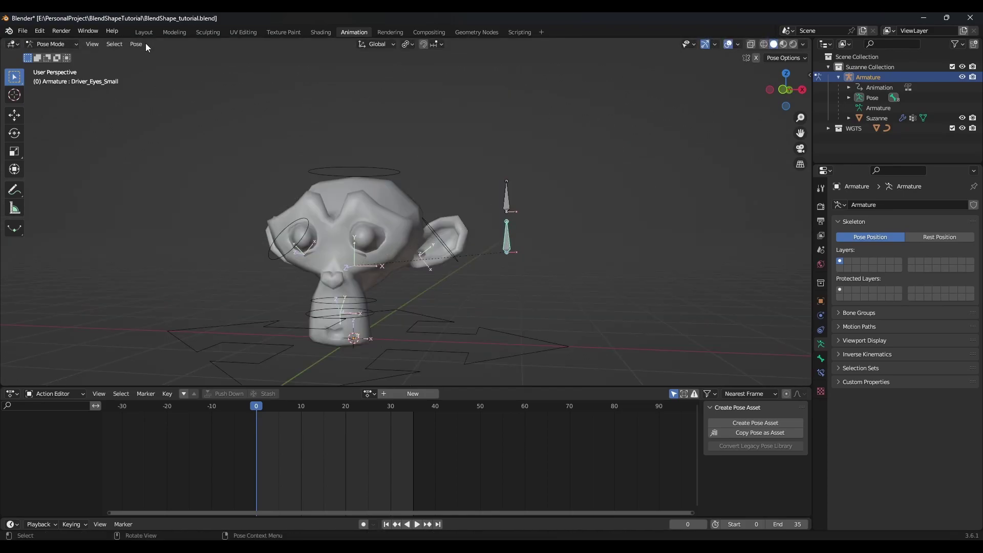
pyautogui.moveTo(367, 176); pyautogui.dragTo(330, 147, button='middle')
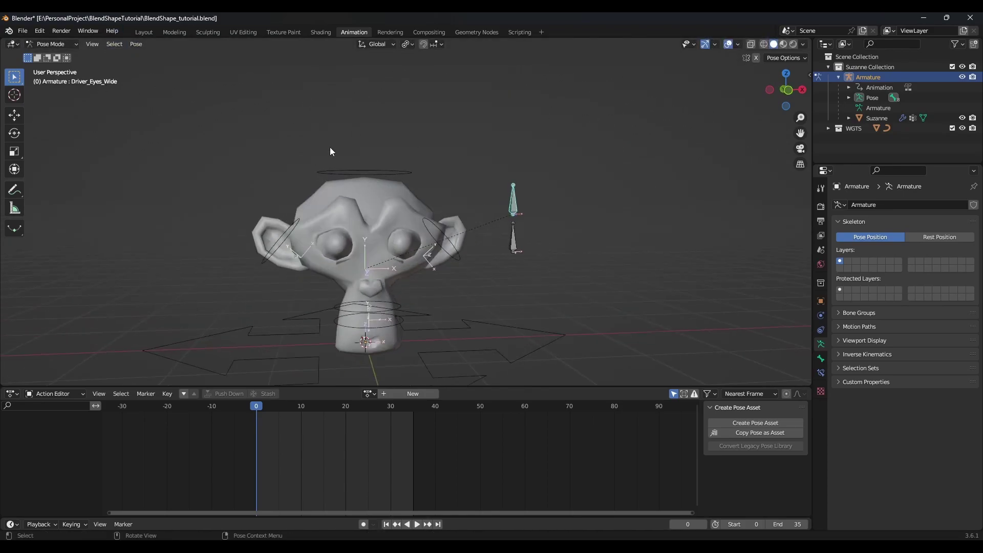
pyautogui.click(437, 204)
pyautogui.hotkey('ctrl', 'Tab')
pyautogui.click(420, 212)
# Step: Add Basis plus two more shape keys and rename Key 1 to Eyes_Wide
pyautogui.scroll(3, 494, 190)
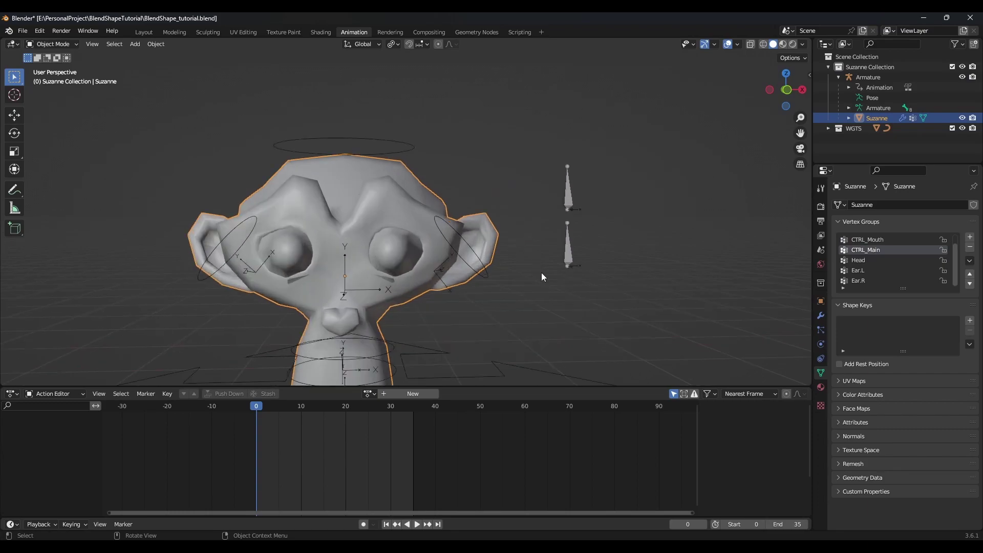
pyautogui.click(969, 320)
pyautogui.click(970, 321)
pyautogui.click(970, 320)
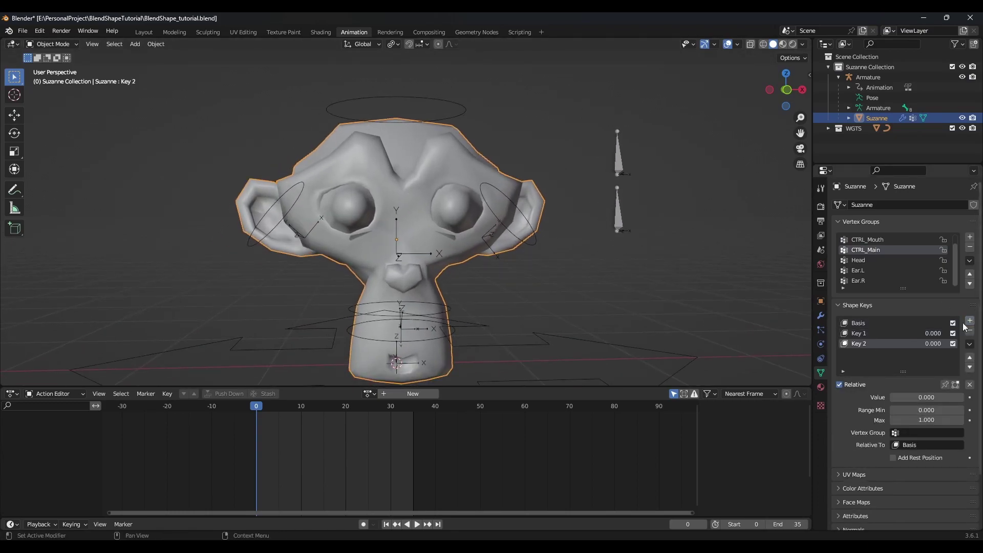
pyautogui.doubleClick(864, 333)
pyautogui.write('Eyes')
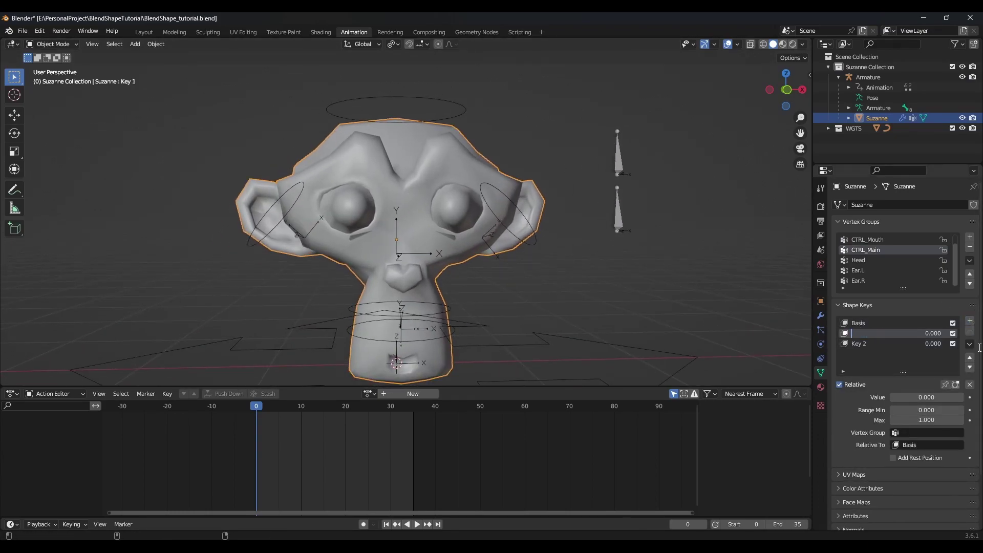
pyautogui.write('_Wide')
pyautogui.press('Return')
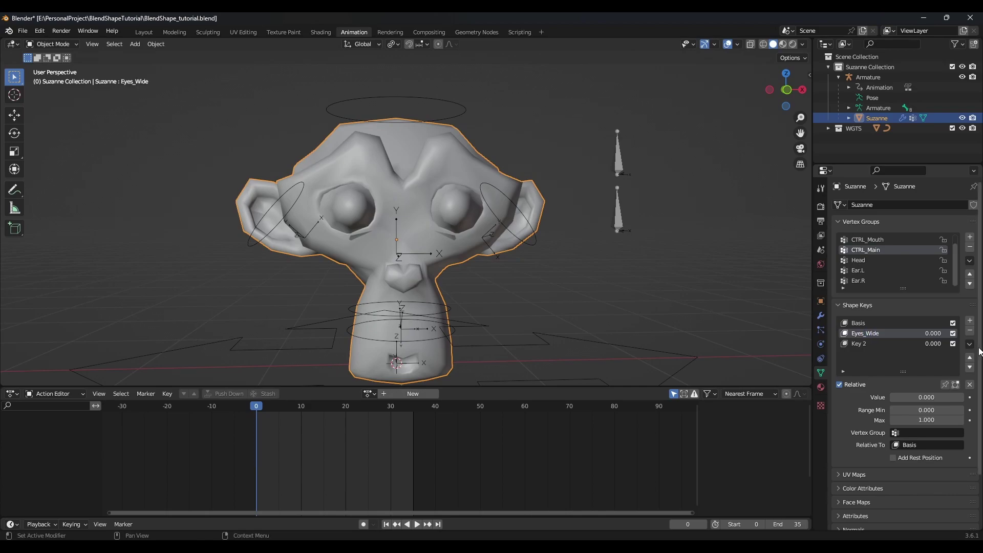
# Step: Rename Key 2 to Eyes_Small and put Suzanne's mesh into Edit Mode
pyautogui.doubleClick(909, 348)
pyautogui.write('E')
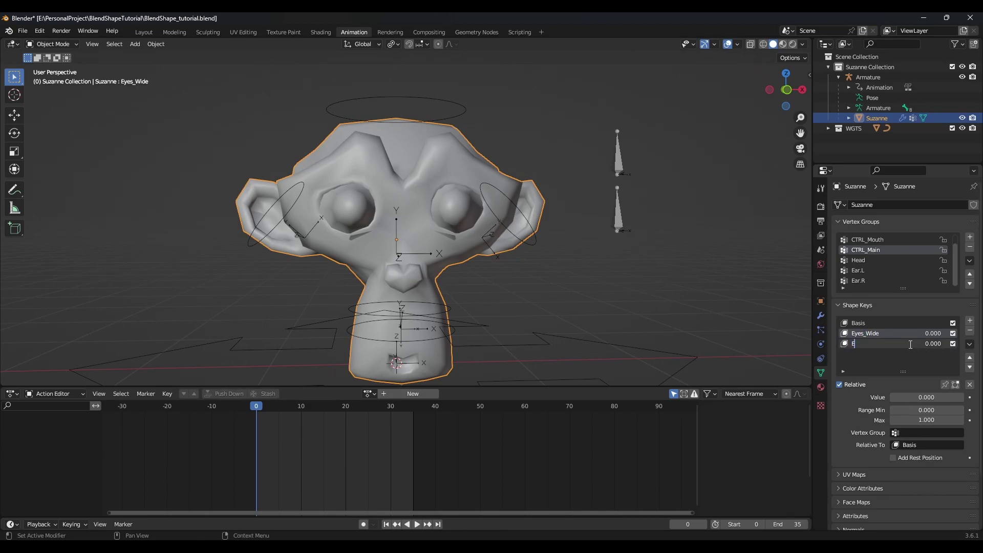
pyautogui.write('yes_Small')
pyautogui.press('Tab')
pyautogui.moveTo(461, 174); pyautogui.dragTo(670, 144, button='middle')
pyautogui.press('Tab')
pyautogui.press('Tab')
pyautogui.scroll(2, 508, 227)
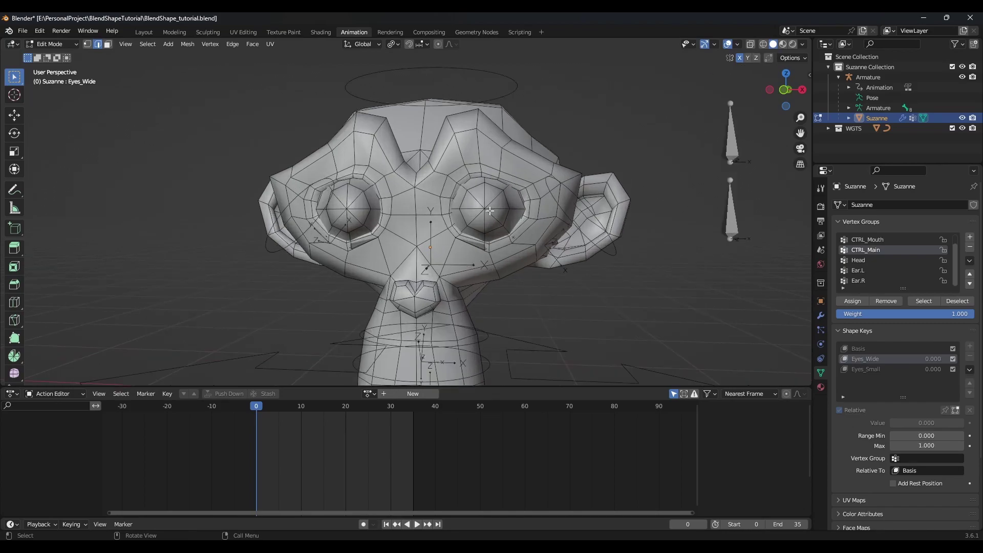
# Step: Select the eye loop and scale it up for Eyes_Wide, then return to Object Mode
pyautogui.press('1')
pyautogui.scroll(4, 490, 210)
pyautogui.press('l')
pyautogui.keyDown('alt'); pyautogui.keyDown('shift'); pyautogui.click(517, 189); pyautogui.keyUp('shift'); pyautogui.keyUp('alt')
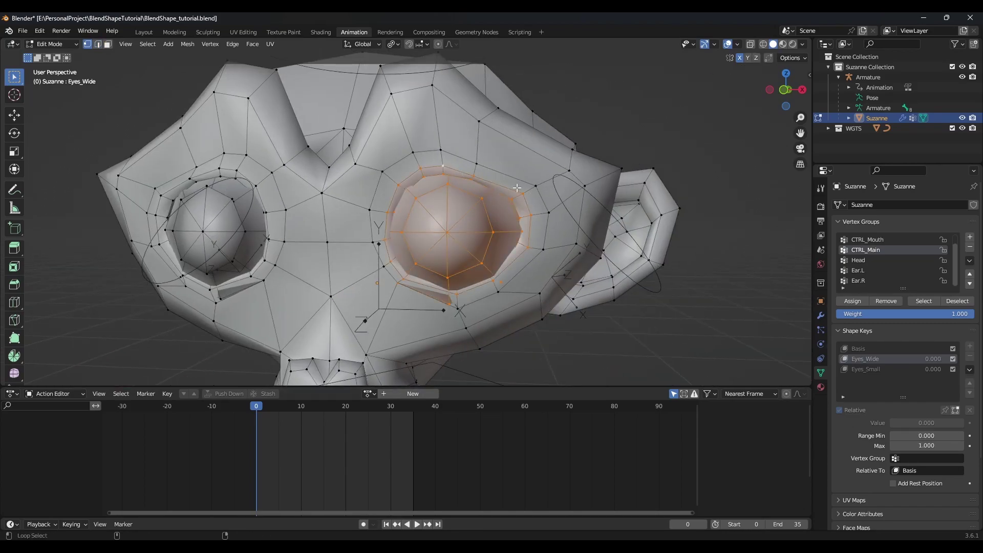
pyautogui.scroll(-3, 517, 187)
pyautogui.press('s')
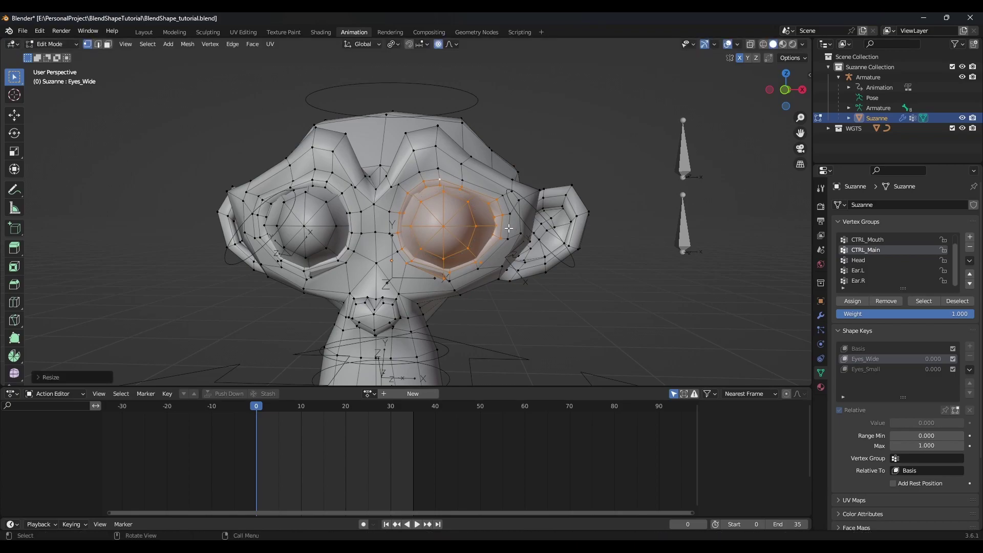
pyautogui.click(553, 317)
pyautogui.hotkey('ctrl', 'Tab')
pyautogui.click(537, 319)
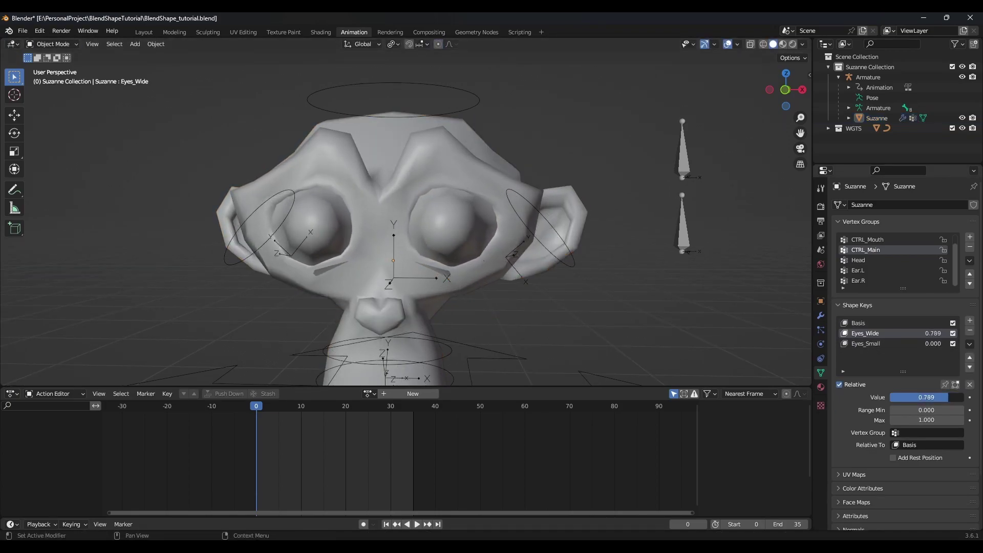
# Step: Make Eyes_Small active, shrink the eye loop in Edit Mode, and reselect Basis
pyautogui.click(865, 344)
pyautogui.click(572, 222)
pyautogui.press('Tab')
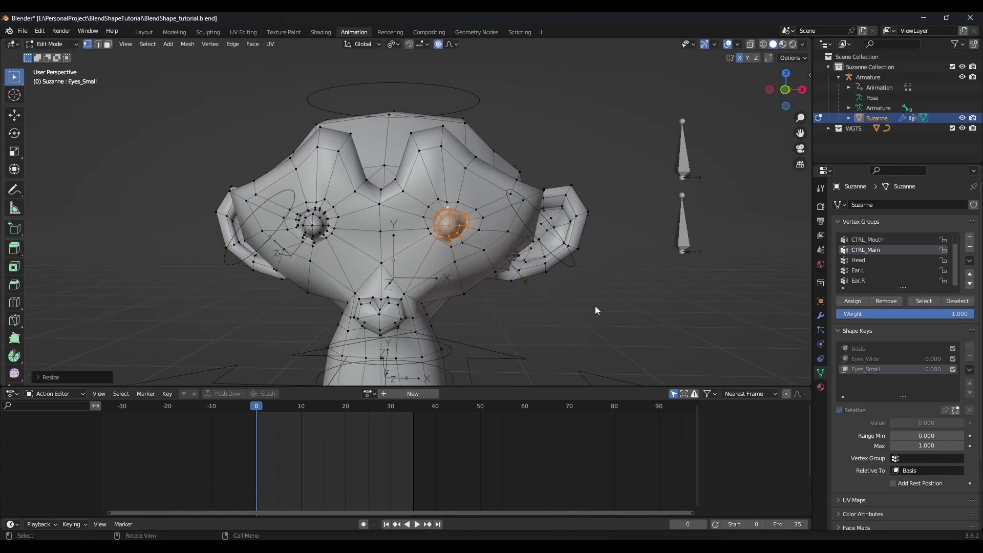
pyautogui.press('Tab')
pyautogui.click(881, 322)
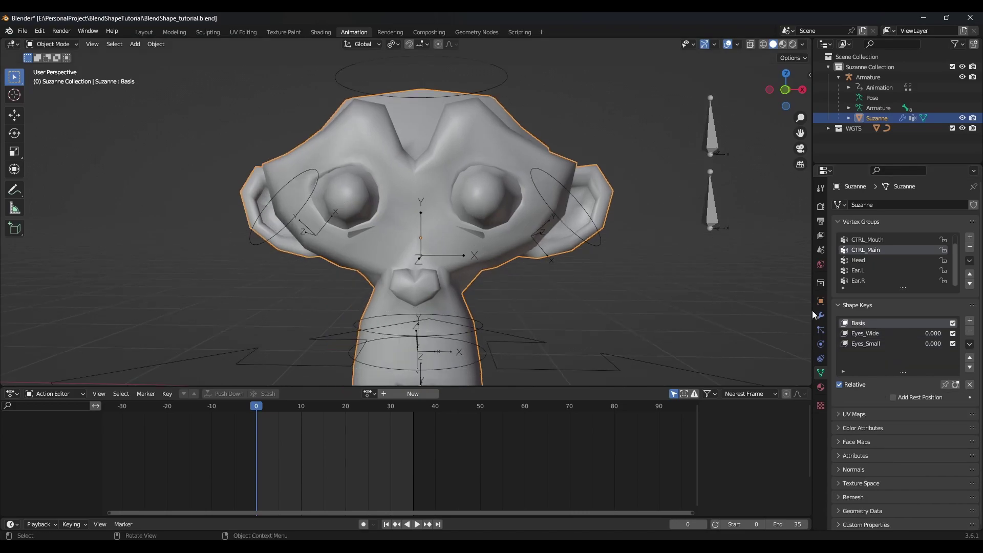
pyautogui.moveTo(727, 312); pyautogui.dragTo(694, 319, button='middle')
# Step: Add a driver to the Eyes_Wide shape key's Value field
pyautogui.click(866, 334)
pyautogui.rightClick(870, 333)
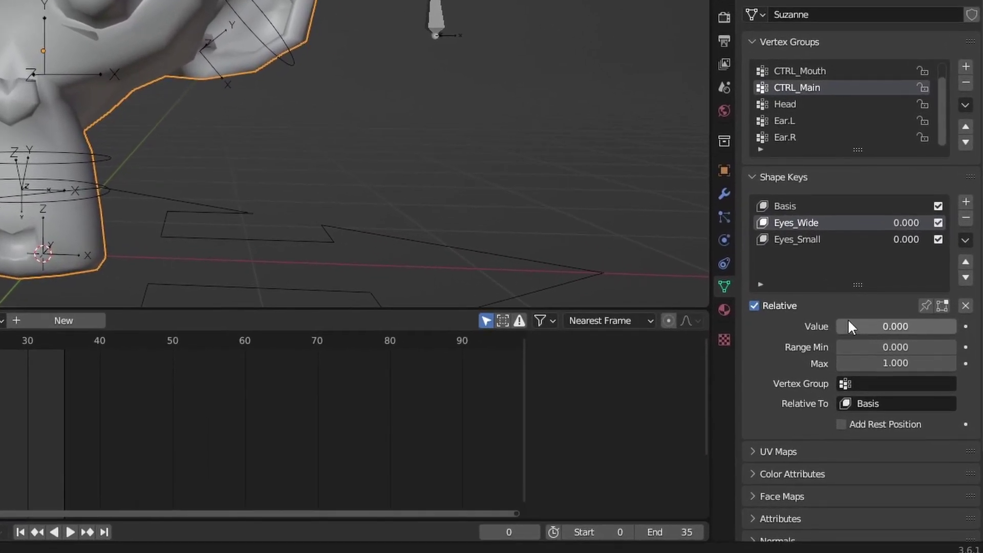
pyautogui.rightClick(858, 326)
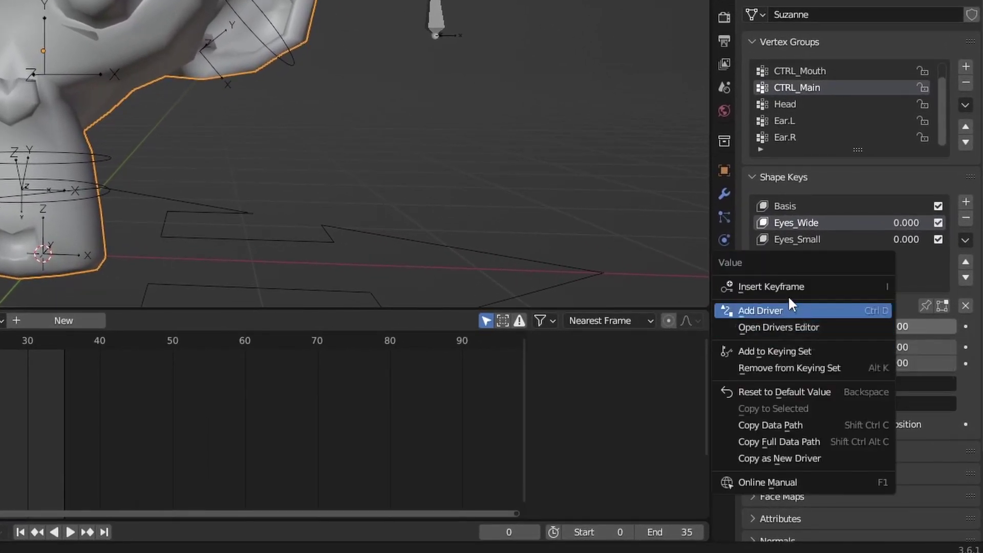
pyautogui.click(791, 310)
# Step: Add a driver to the Eyes_Small Value field, then reselect Eyes_Wide's value
pyautogui.click(818, 239)
pyautogui.rightClick(867, 325)
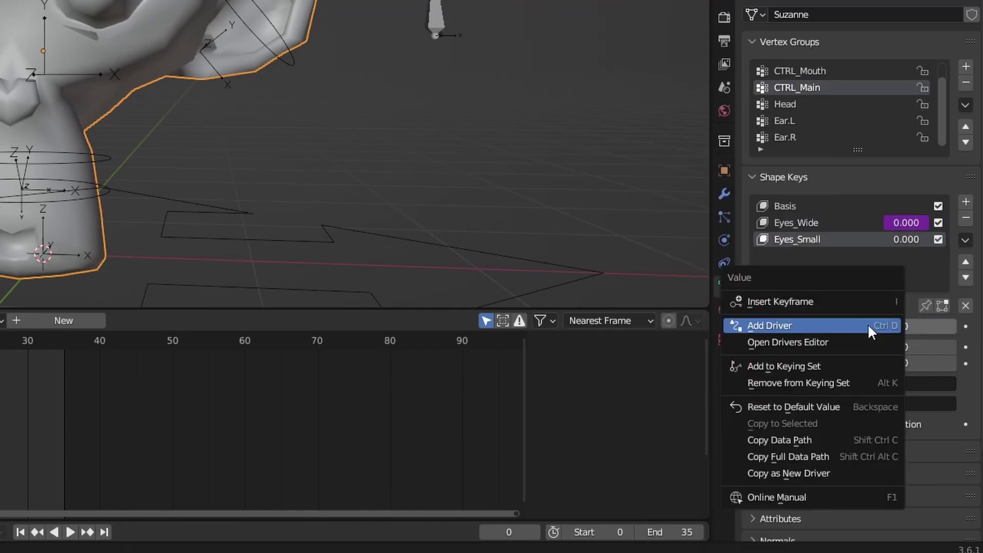
pyautogui.click(867, 325)
pyautogui.click(796, 223)
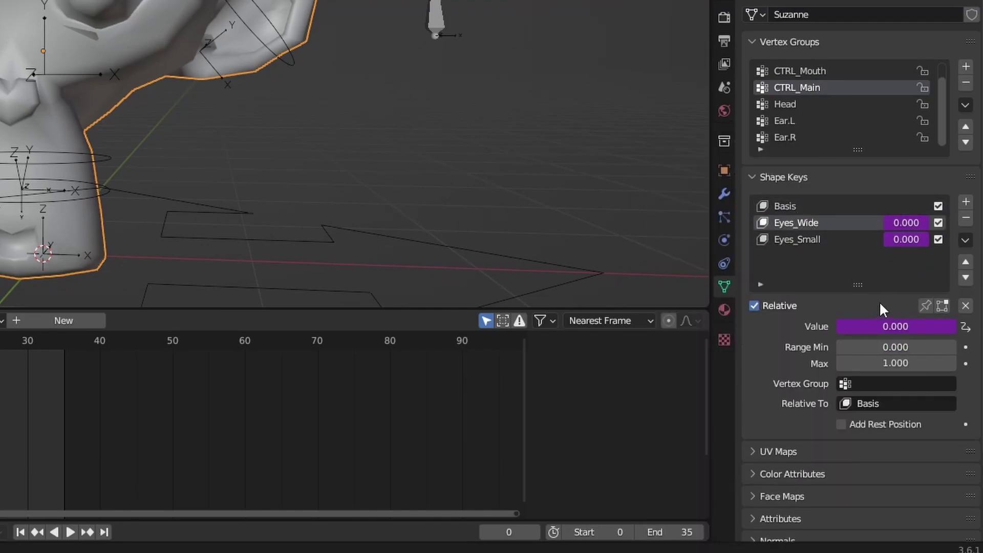
pyautogui.rightClick(871, 327)
# Step: In the Drivers Editor, expand the Key channel and select the Eyes_Wide value driver
pyautogui.click(844, 379)
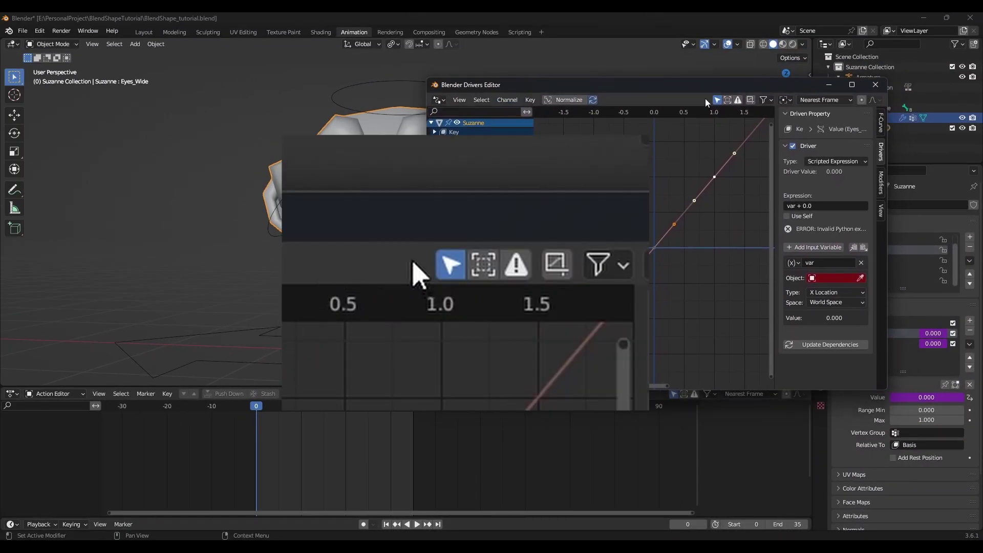
pyautogui.click(433, 132)
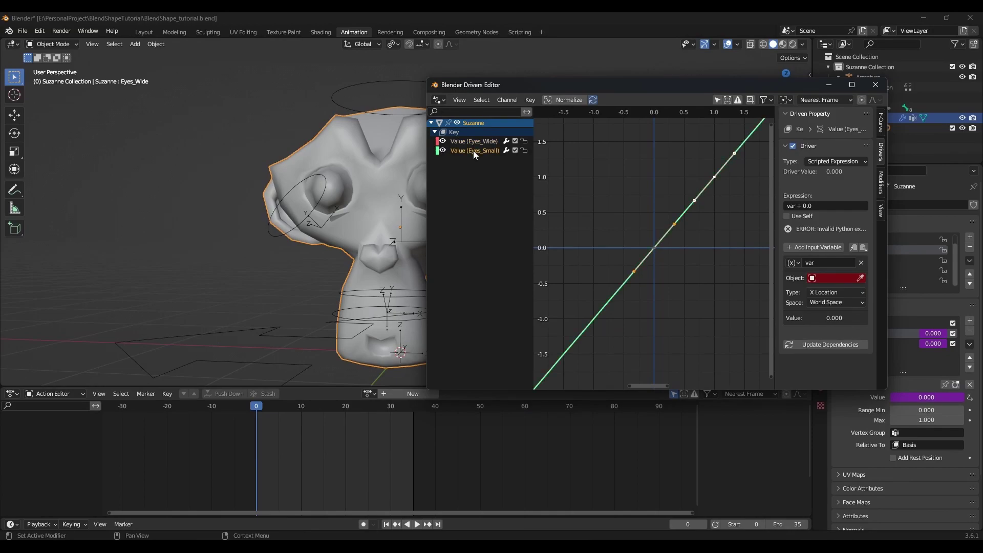
pyautogui.click(605, 215)
pyautogui.press('Home')
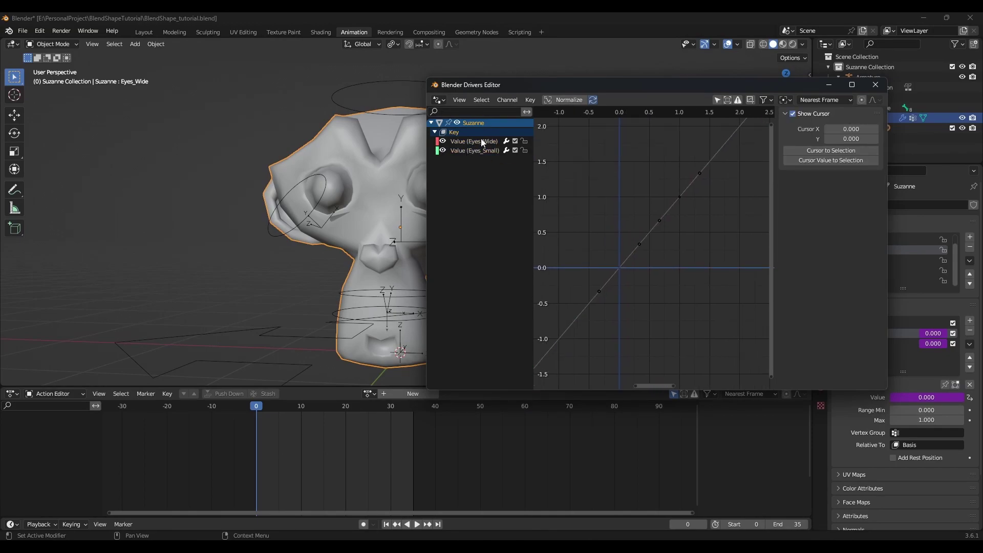
pyautogui.click(482, 143)
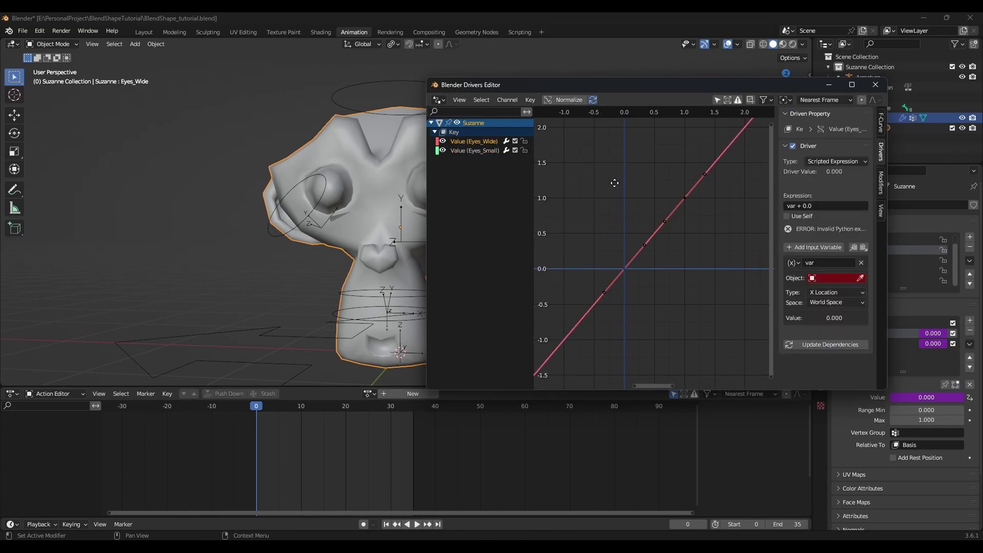
# Step: Set the Eyes_Wide driver to read the armature's Driver_Eyes_Wide bone in Local Space
pyautogui.click(860, 278)
pyautogui.click(371, 87)
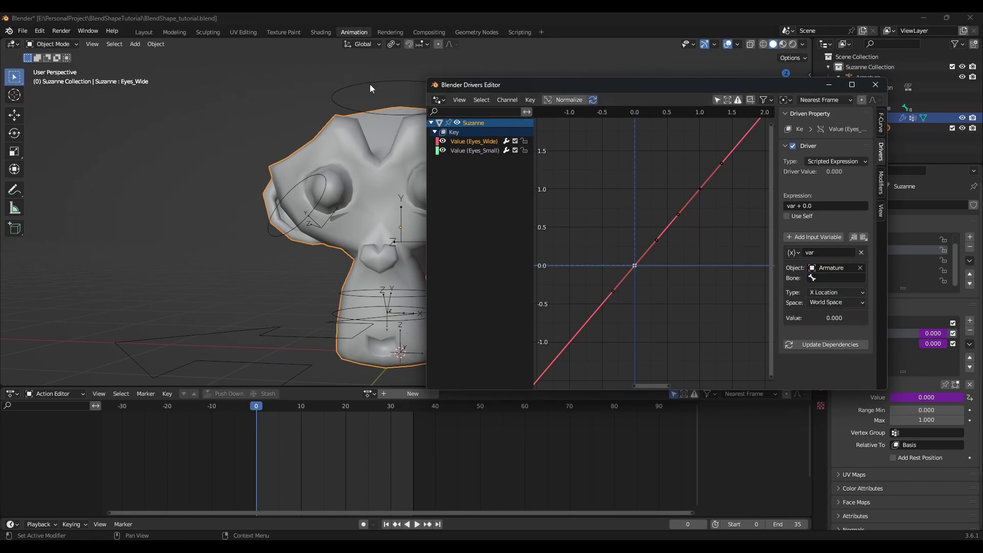
pyautogui.click(840, 278)
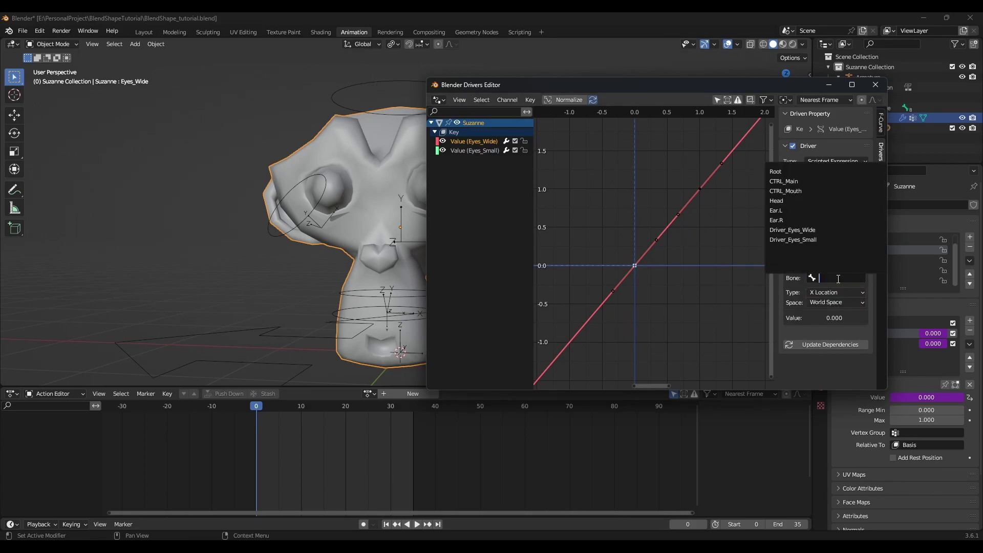
pyautogui.click(815, 230)
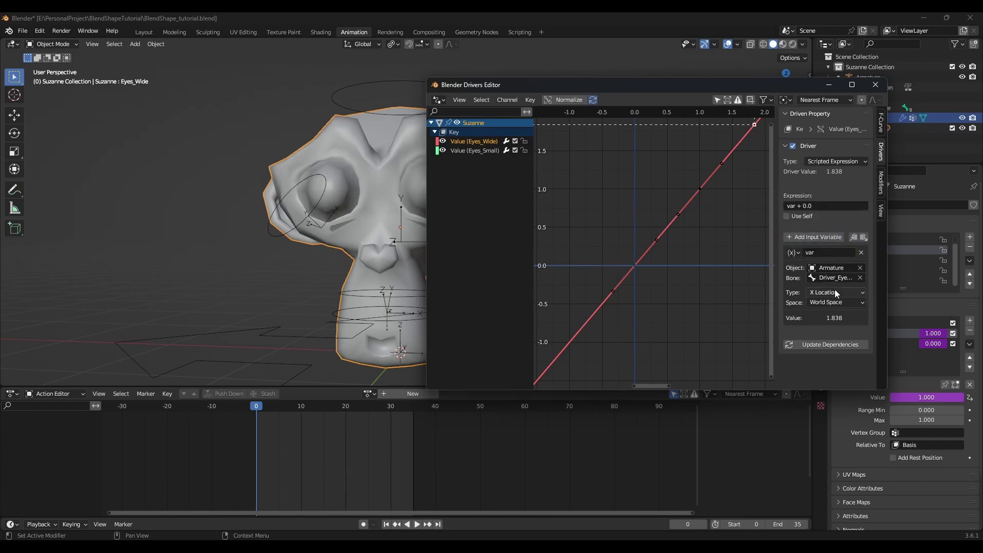
pyautogui.click(836, 302)
pyautogui.click(832, 337)
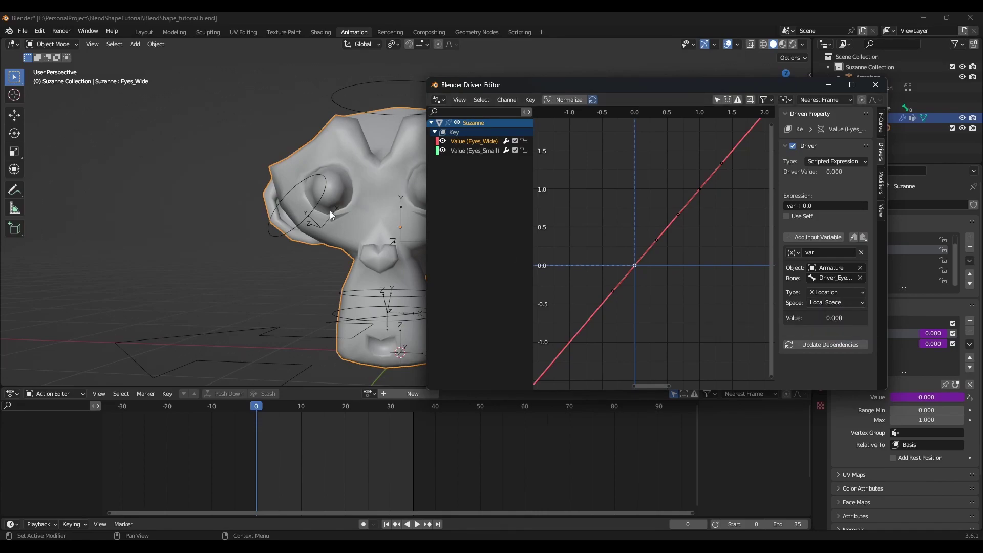
# Step: Test the driver by moving the Driver_Eyes_Wide bone in Pose Mode
pyautogui.moveTo(330, 210); pyautogui.dragTo(256, 203, button='middle')
pyautogui.scroll(5, 388, 214)
pyautogui.moveTo(387, 214); pyautogui.dragTo(351, 209, button='middle')
pyautogui.scroll(-4, 350, 209)
pyautogui.click(350, 209)
pyautogui.hotkey('ctrl', 'Tab')
pyautogui.click(362, 193)
pyautogui.press('g')
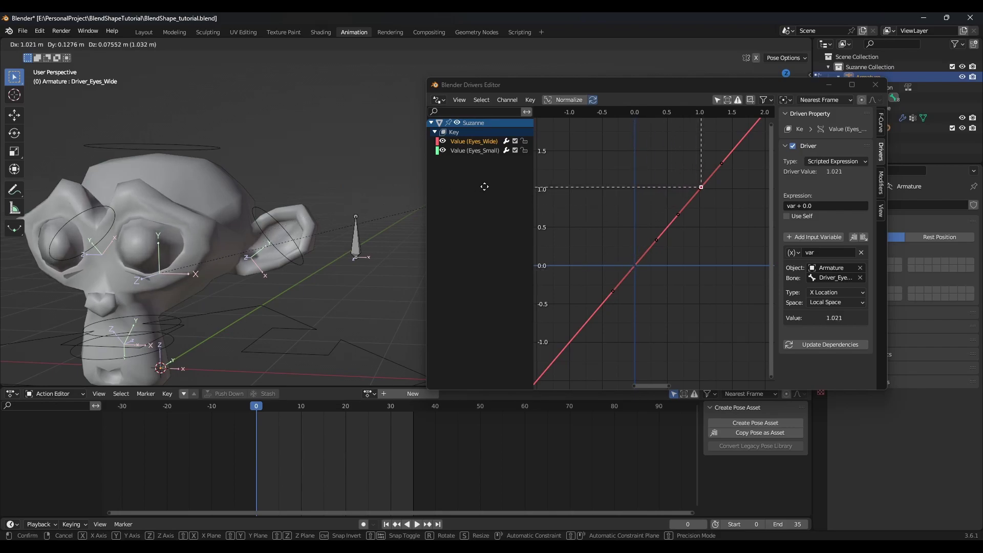
# Step: Point the Eyes_Small driver at the armature's Driver_Eyes_Small bone in Local Space
pyautogui.press('Escape')
pyautogui.click(489, 151)
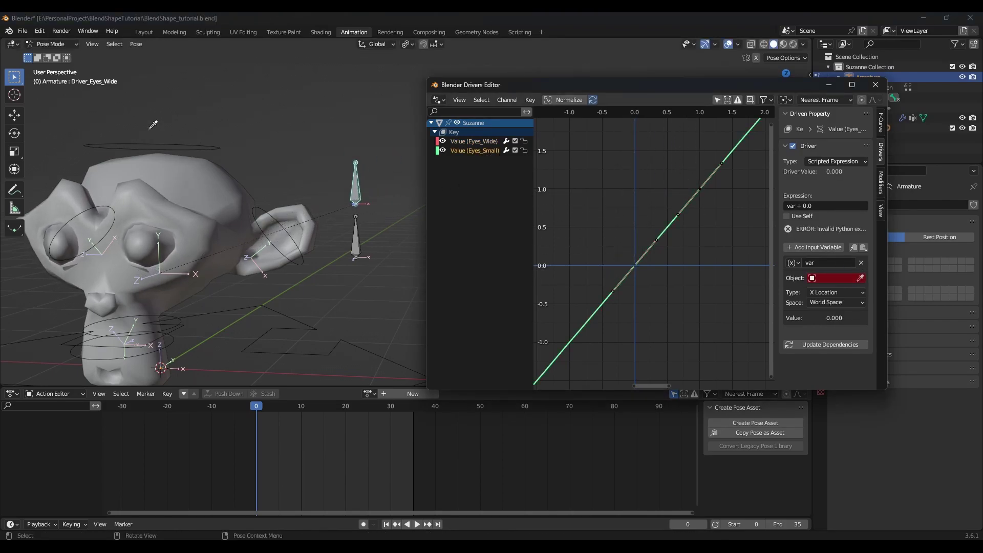
pyautogui.click(183, 149)
pyautogui.click(837, 278)
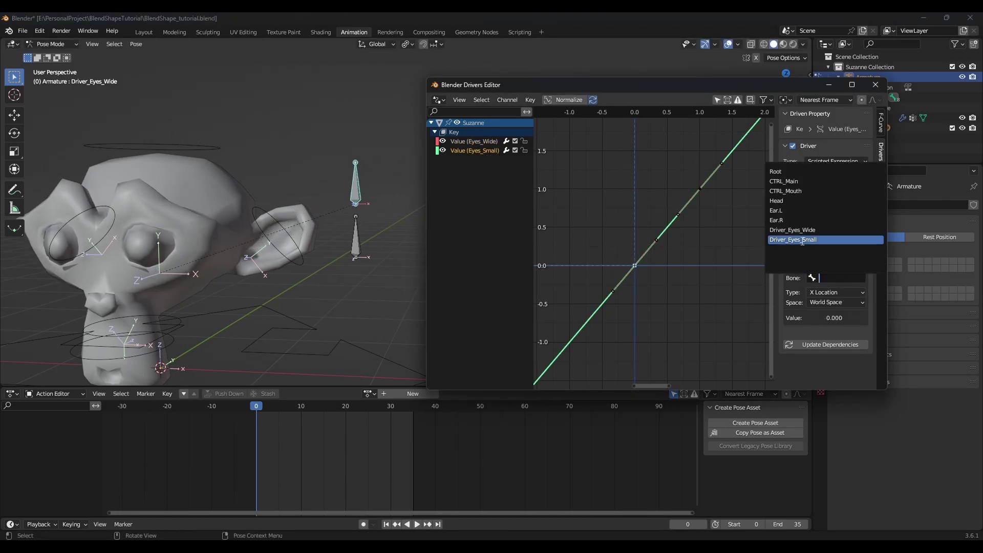
pyautogui.click(823, 237)
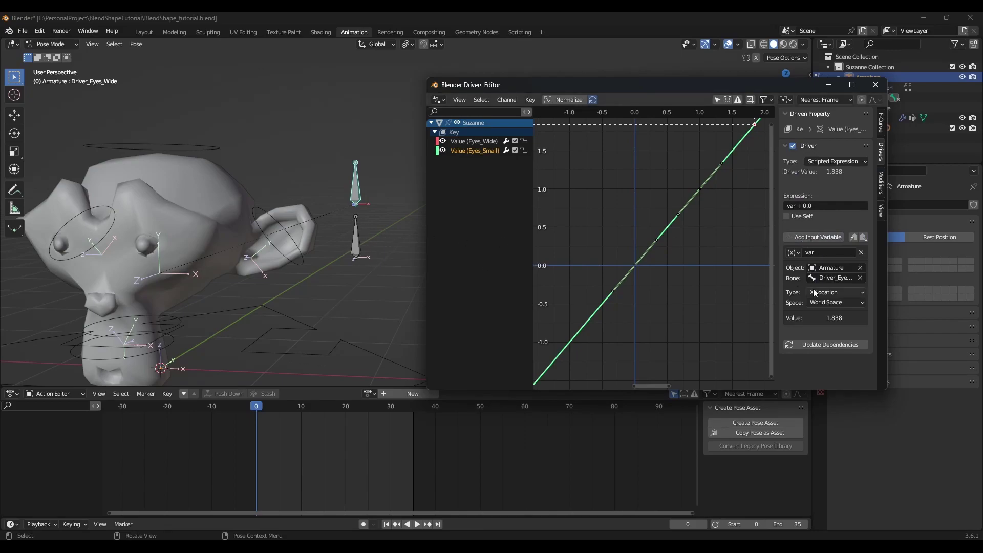
pyautogui.click(837, 302)
pyautogui.click(830, 331)
# Step: Test-move Driver_Eyes_Small along X, cancel, close the drivers window, and return to Object Mode
pyautogui.click(358, 241)
pyautogui.press('g')
pyautogui.press('x')
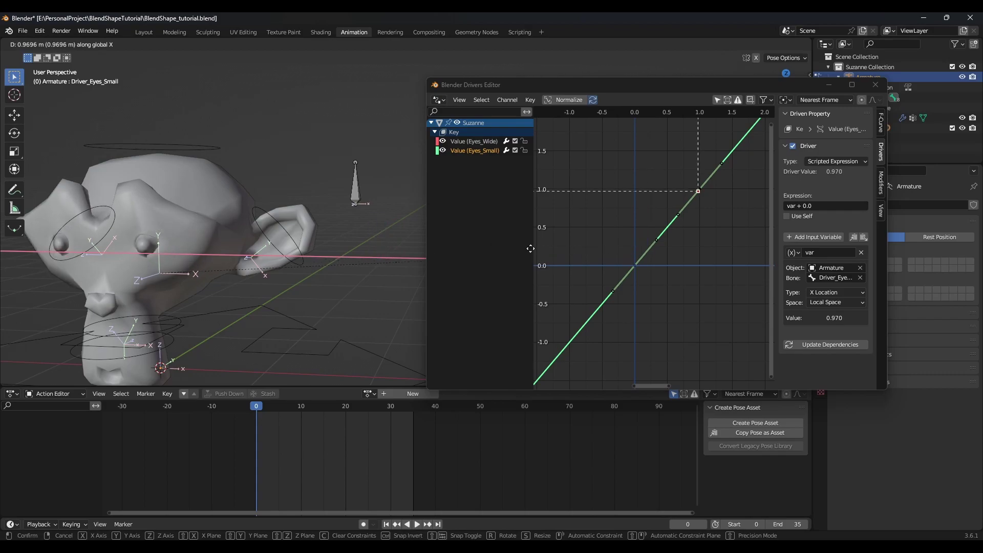
pyautogui.press('Escape')
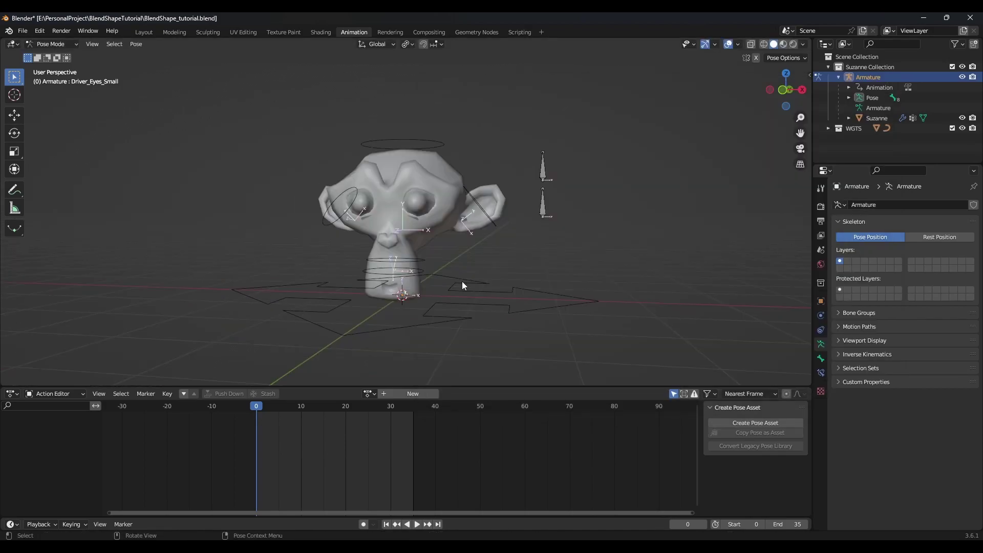
pyautogui.press('a')
pyautogui.hotkey('ctrl', 'Tab')
# Step: Assign the Suzanne@Jump action to the armature, play it, and return to frame 0
pyautogui.click(503, 254)
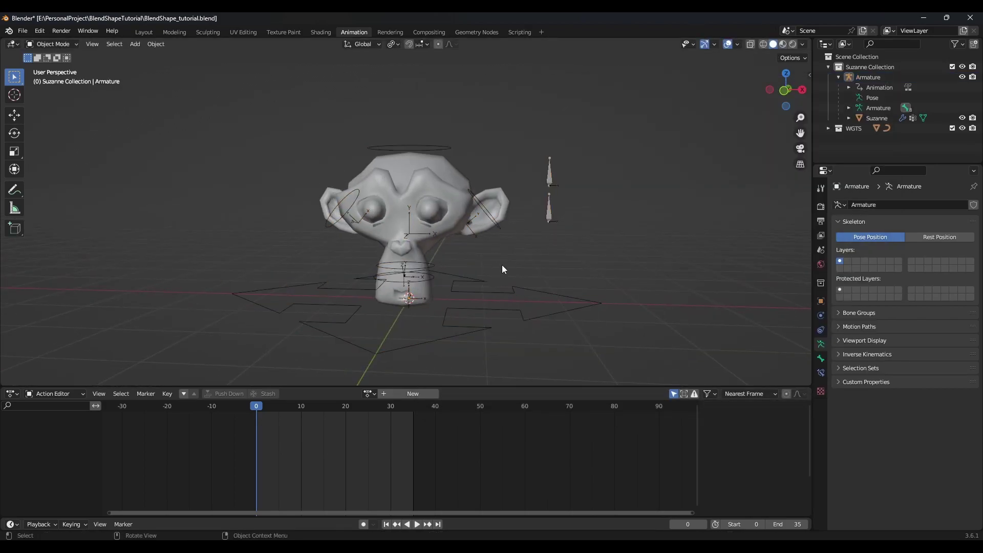
pyautogui.click(466, 287)
pyautogui.click(369, 394)
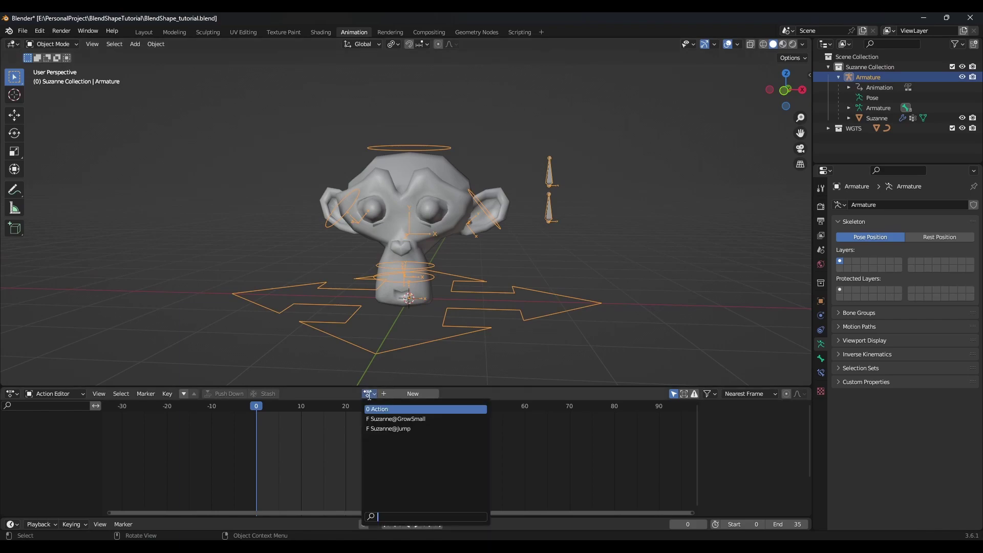
pyautogui.click(395, 429)
pyautogui.press('space')
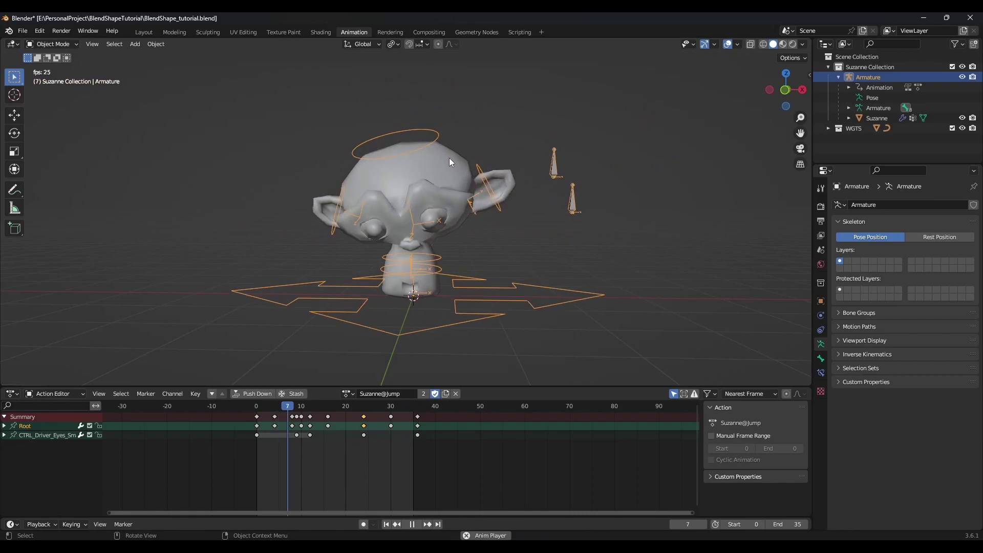
pyautogui.press('space')
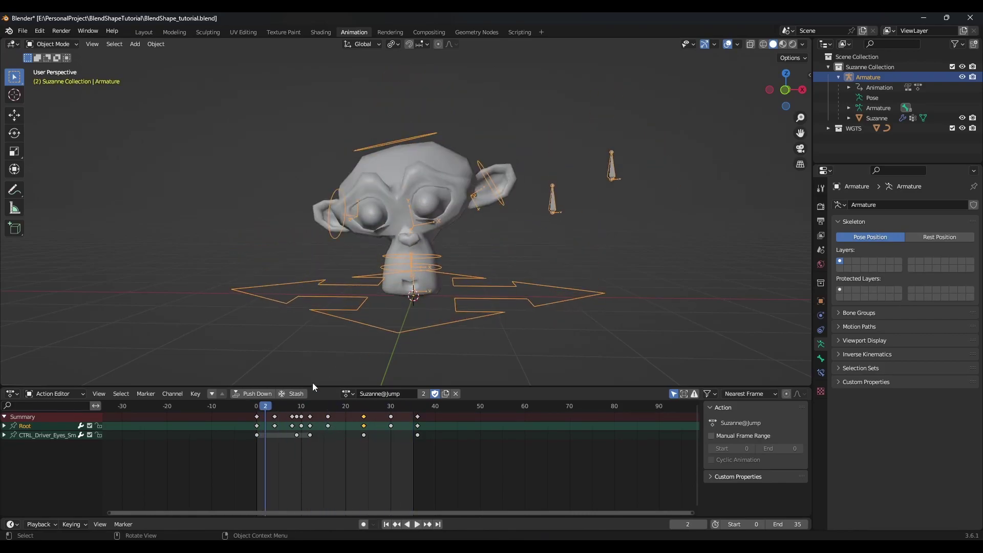
pyautogui.click(259, 413)
# Step: Save BlendShape_tutorial.blend and box-select both Suzanne and the armature
pyautogui.click(514, 254)
pyautogui.scroll(1, 519, 241)
pyautogui.hotkey('ctrl', 's')
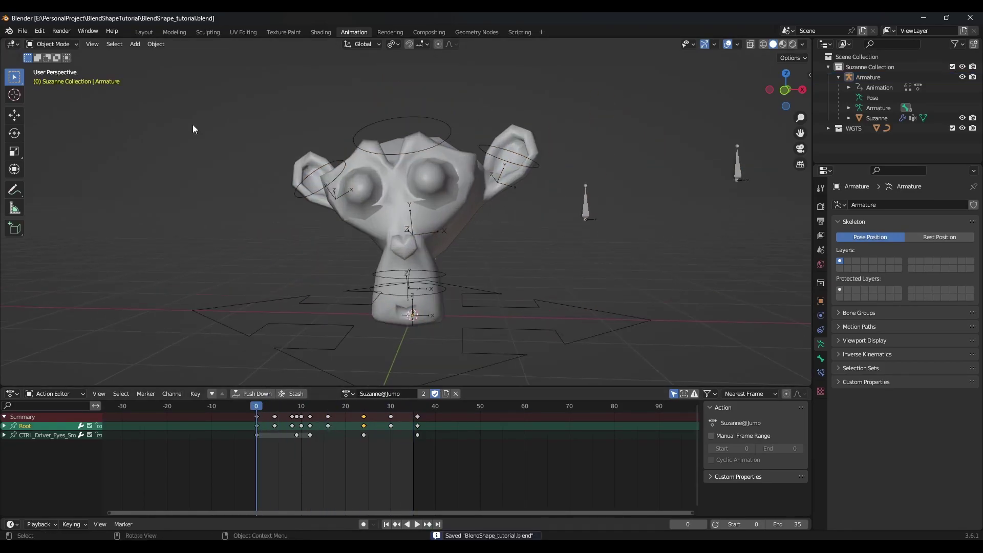
pyautogui.moveTo(183, 83); pyautogui.dragTo(781, 383)
pyautogui.scroll(-2, 543, 235)
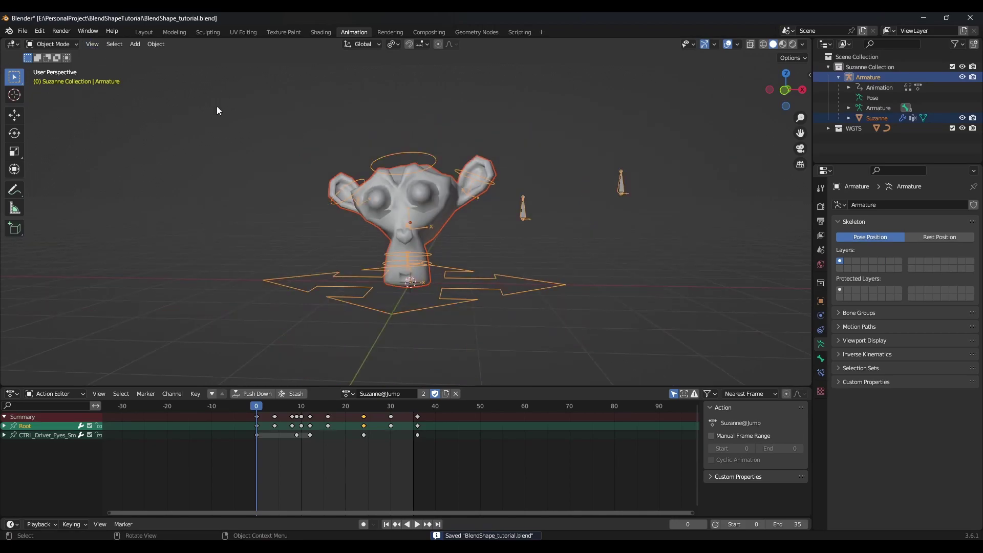
# Step: Unlink the action, clear the rig's pose to rest, and select Suzanne with the armature
pyautogui.click(455, 393)
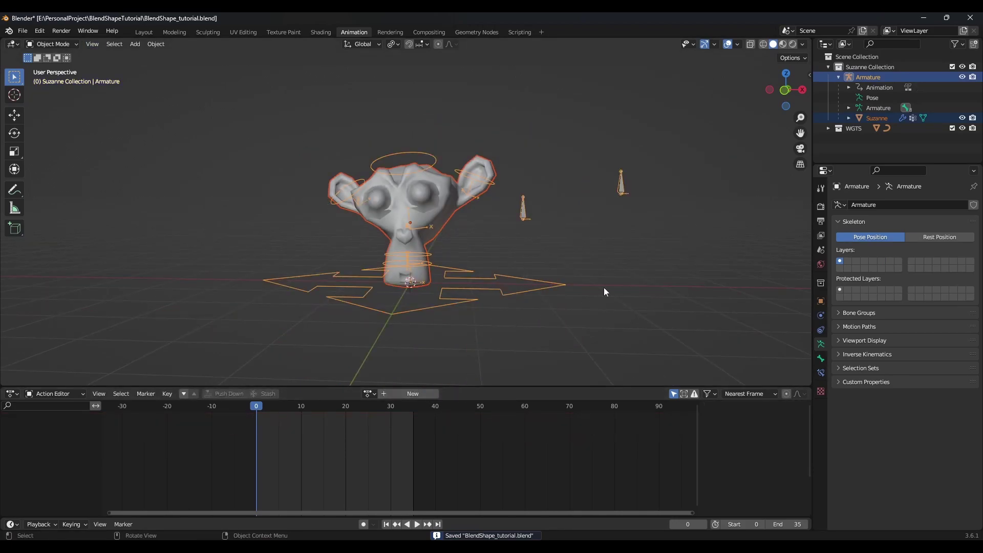
pyautogui.click(599, 279)
pyautogui.click(525, 278)
pyautogui.hotkey('ctrl', 'Tab')
pyautogui.hotkey('alt', 'r')
pyautogui.hotkey('alt', 'g')
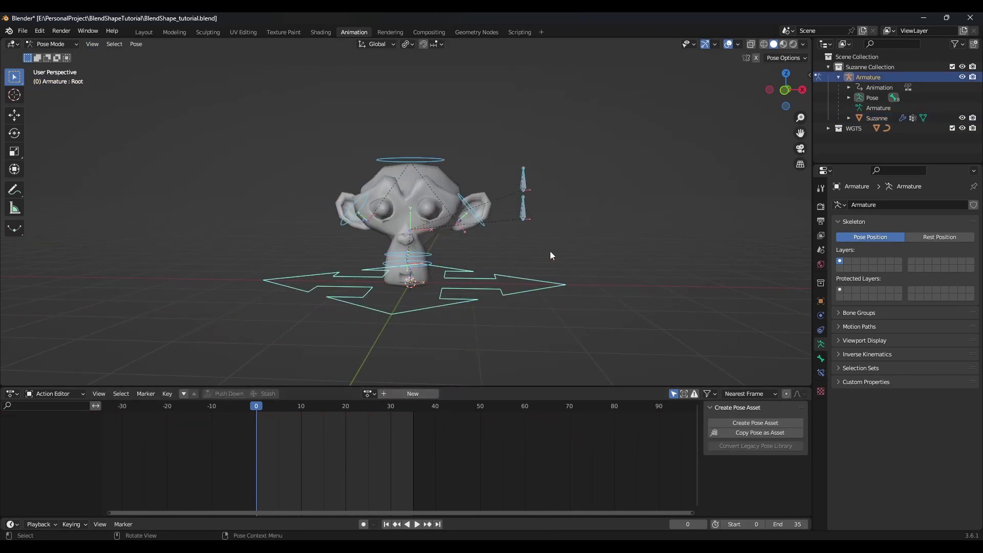
pyautogui.hotkey('alt', 'a')
pyautogui.hotkey('ctrl', 'Tab')
pyautogui.moveTo(307, 113); pyautogui.dragTo(507, 269)
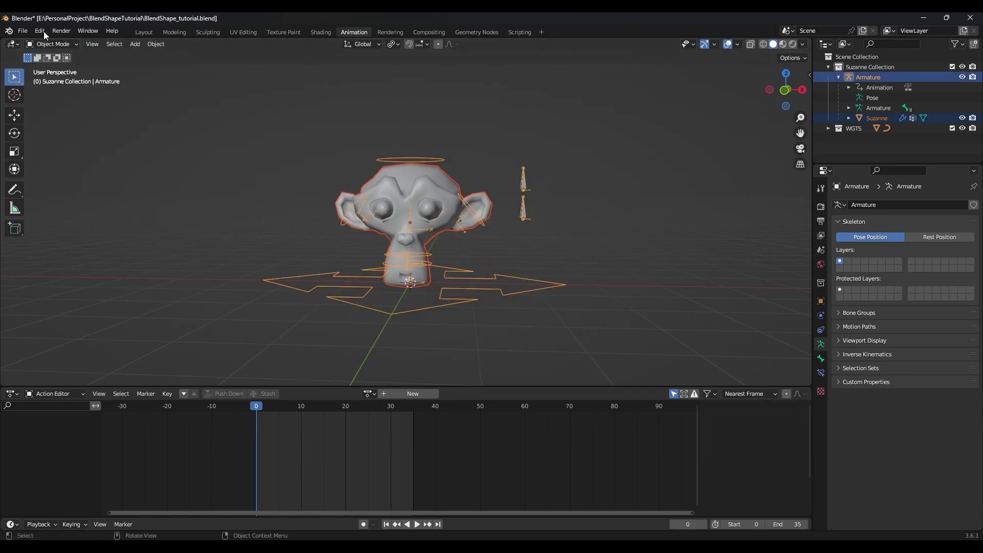
# Step: Start an FBX export and name the file Suzanne.fbx
pyautogui.click(22, 30)
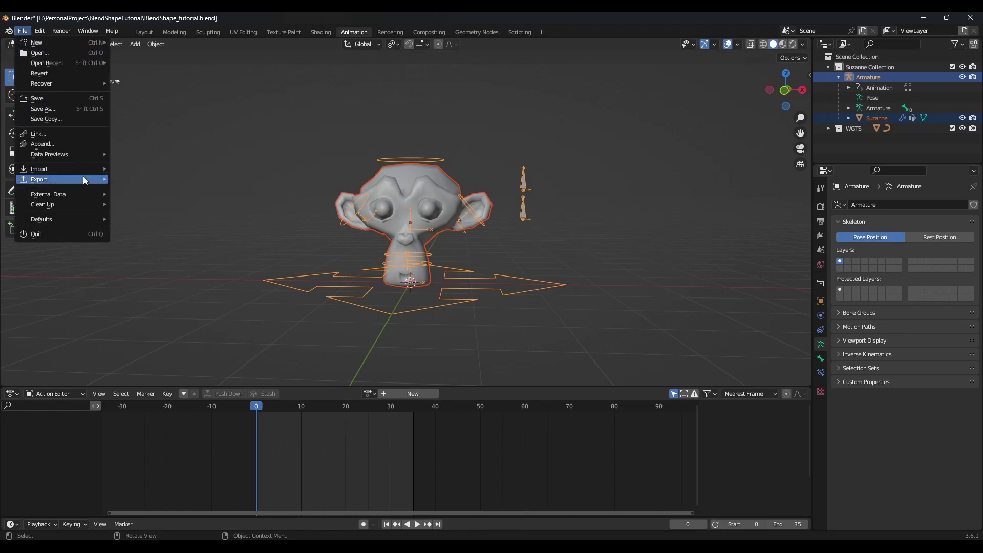
pyautogui.moveTo(83, 176)
pyautogui.click(190, 281)
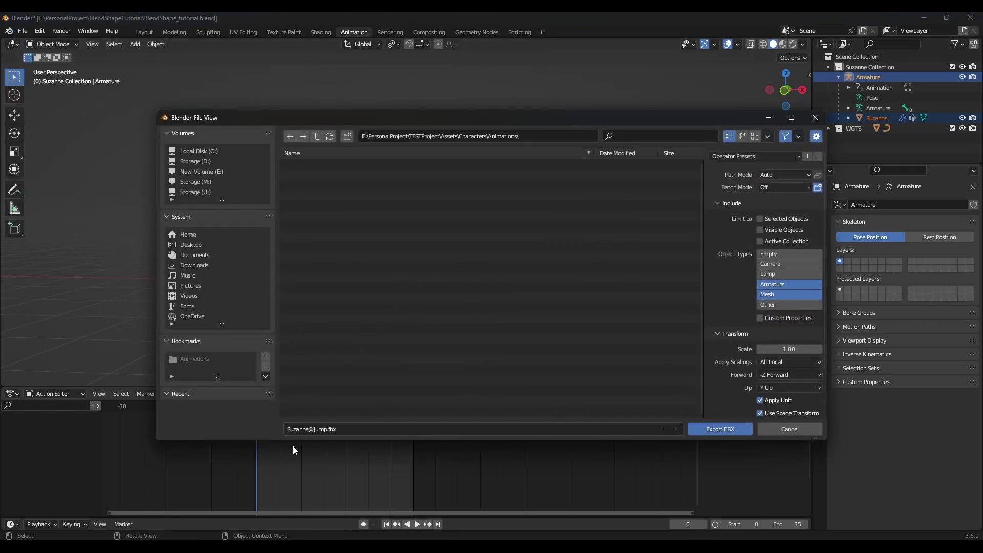
pyautogui.click(310, 429)
pyautogui.click(324, 429)
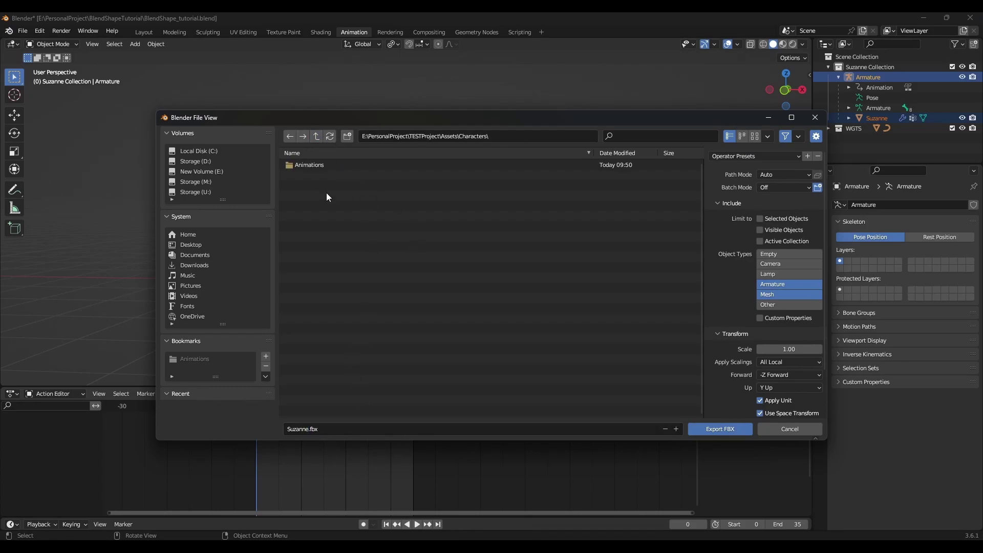
# Step: Turn off Bake Animation and export Suzanne.fbx to the Characters folder
pyautogui.click(789, 117)
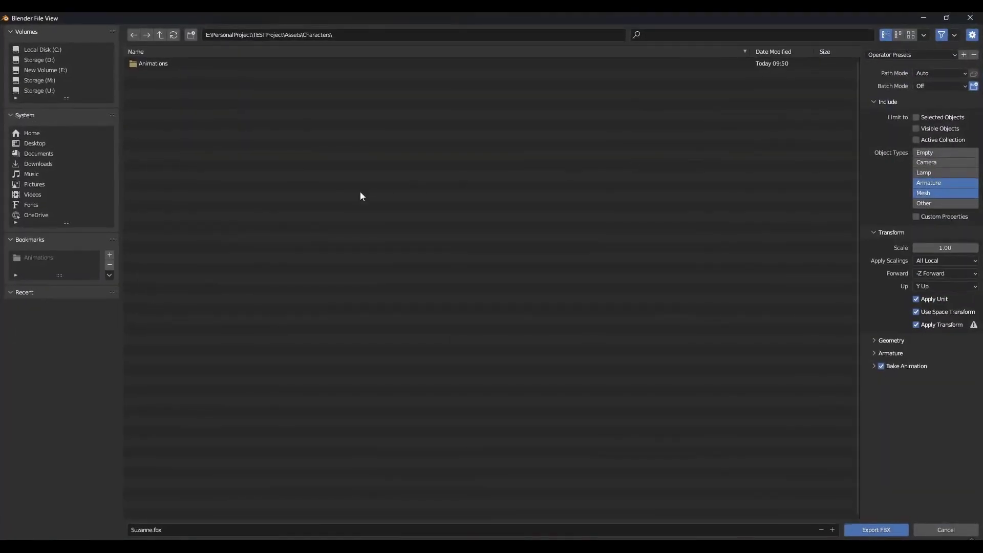
pyautogui.click(901, 341)
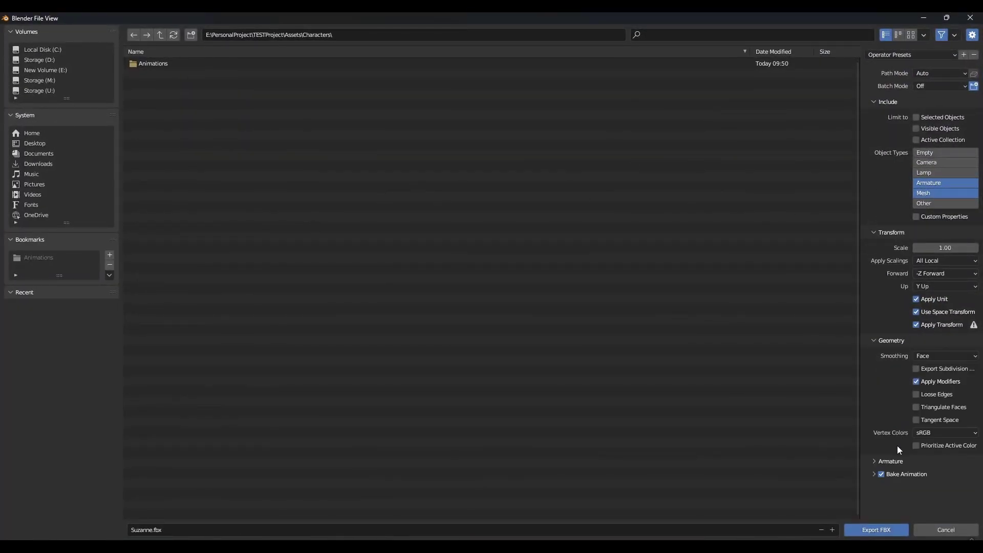
pyautogui.click(893, 461)
pyautogui.scroll(-2, 916, 487)
pyautogui.scroll(-5, 909, 472)
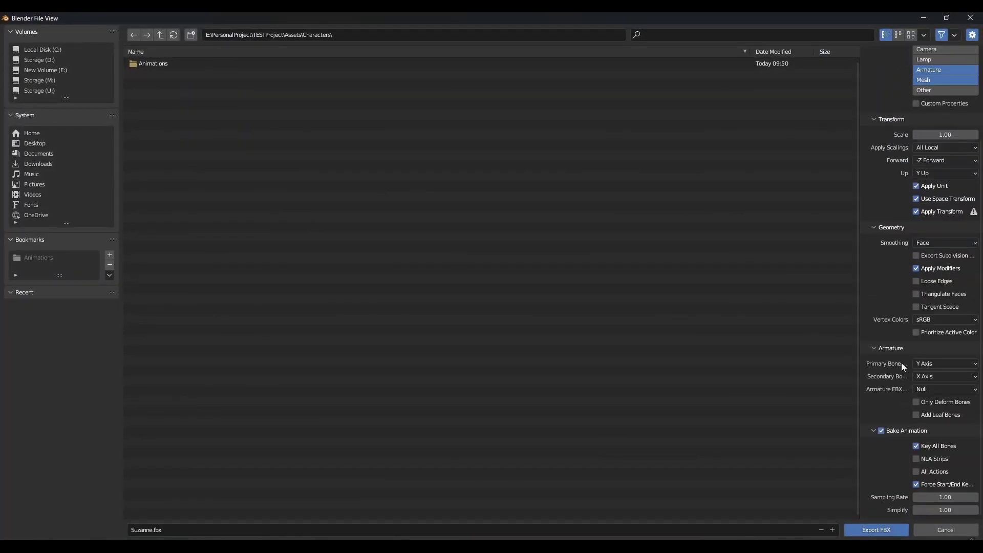
pyautogui.click(882, 431)
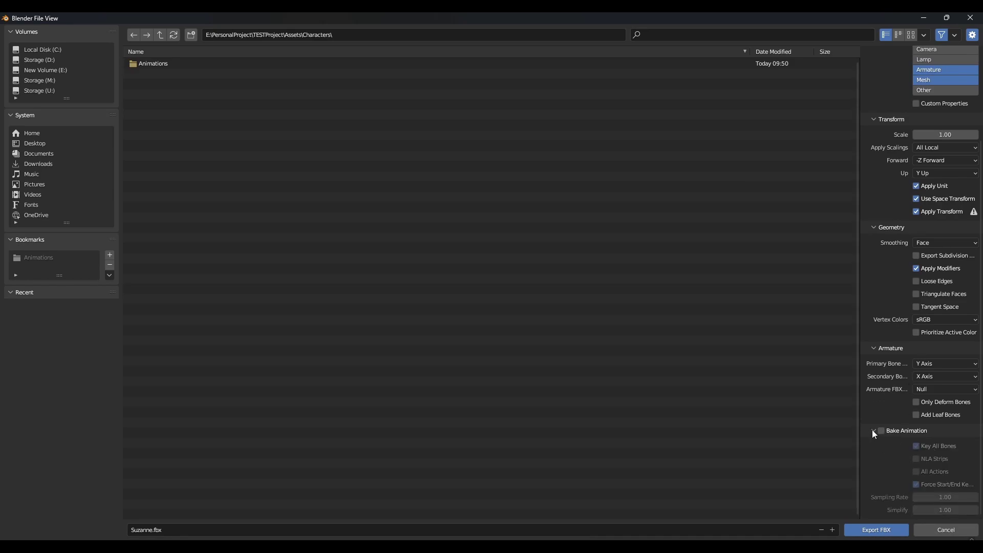
pyautogui.click(873, 430)
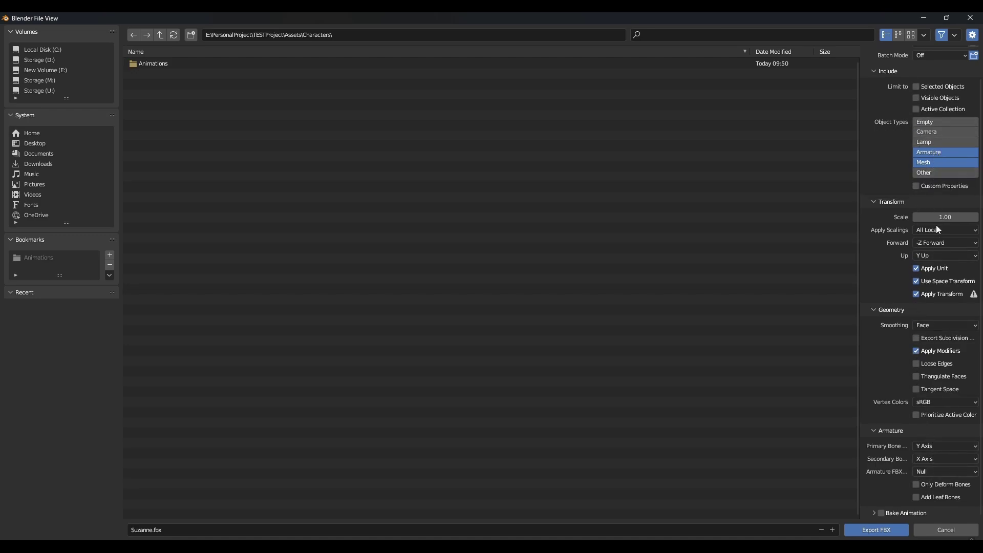
pyautogui.click(876, 530)
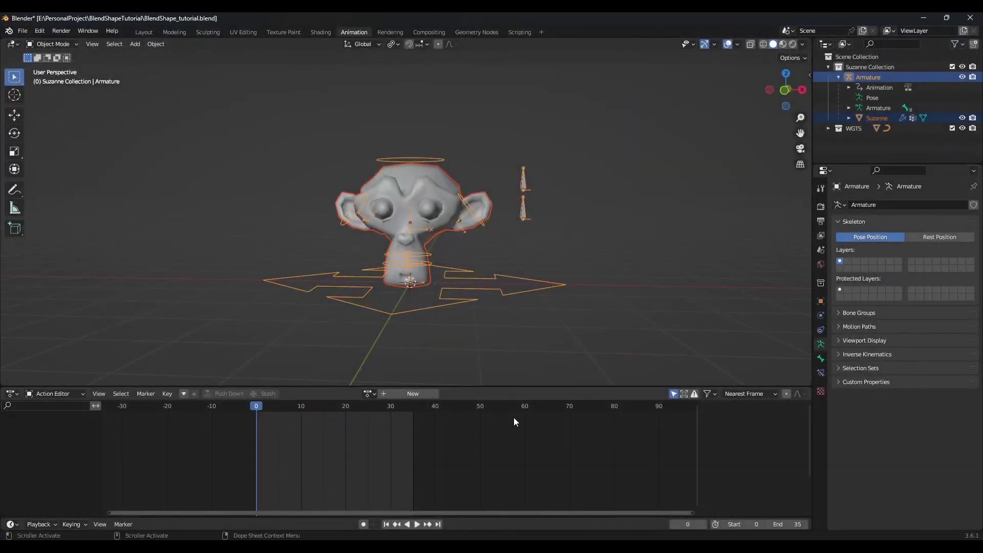
# Step: Reassign Suzanne@Jump to the armature, box-select Suzanne with it, and begin a new export
pyautogui.click(553, 329)
pyautogui.click(451, 269)
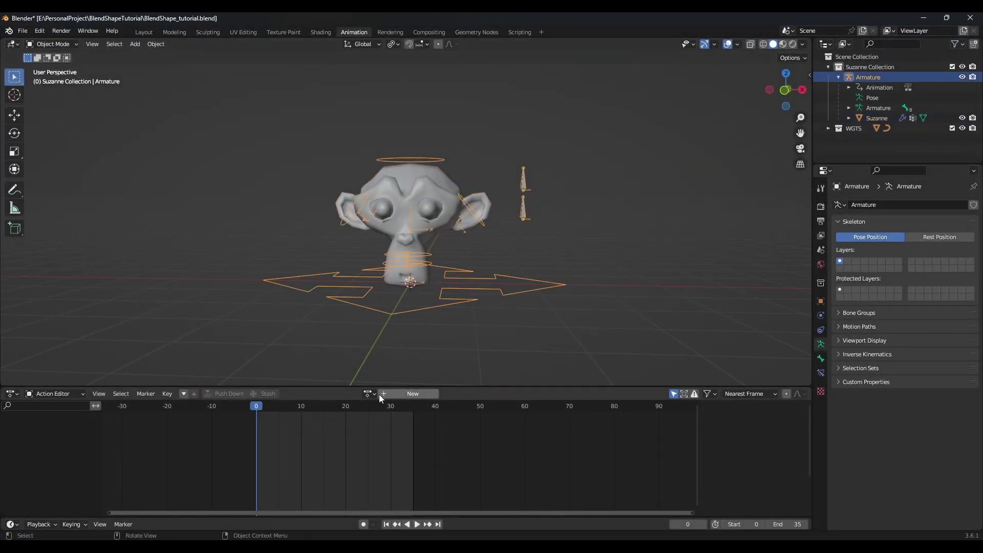
pyautogui.click(372, 394)
pyautogui.click(410, 429)
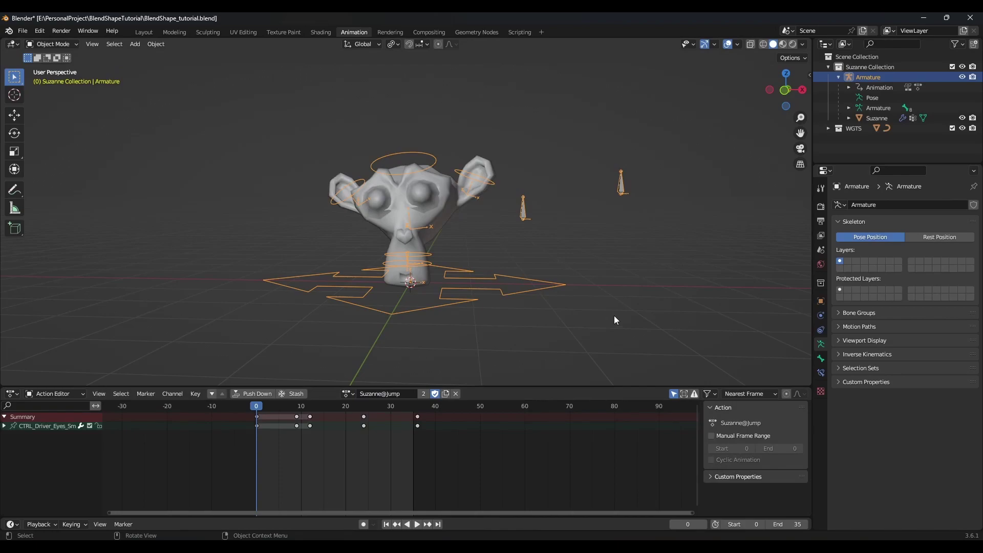
pyautogui.moveTo(224, 107); pyautogui.dragTo(705, 313)
pyautogui.click(24, 31)
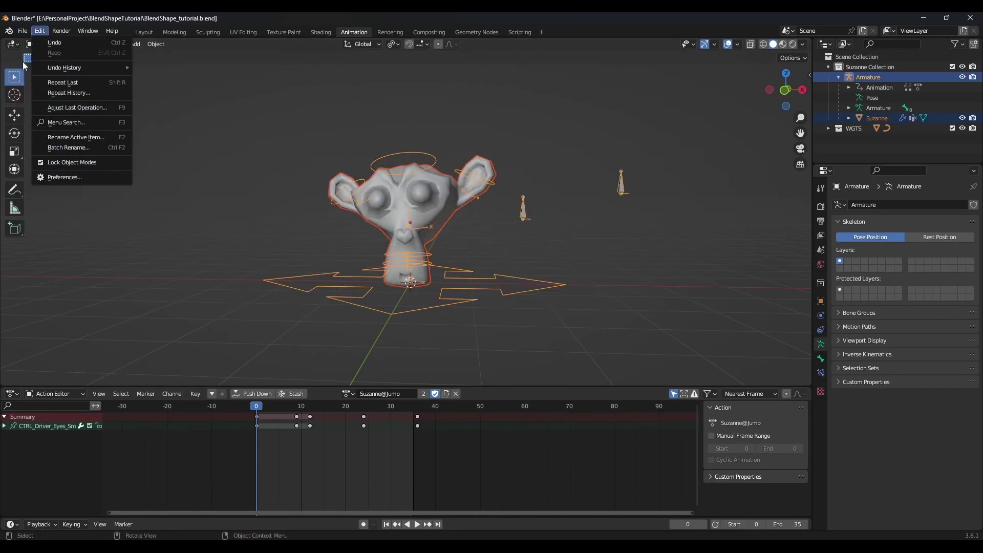
pyautogui.click(23, 31)
# Step: Choose FBX export with Bake Animation turned on
pyautogui.moveTo(61, 182)
pyautogui.click(176, 280)
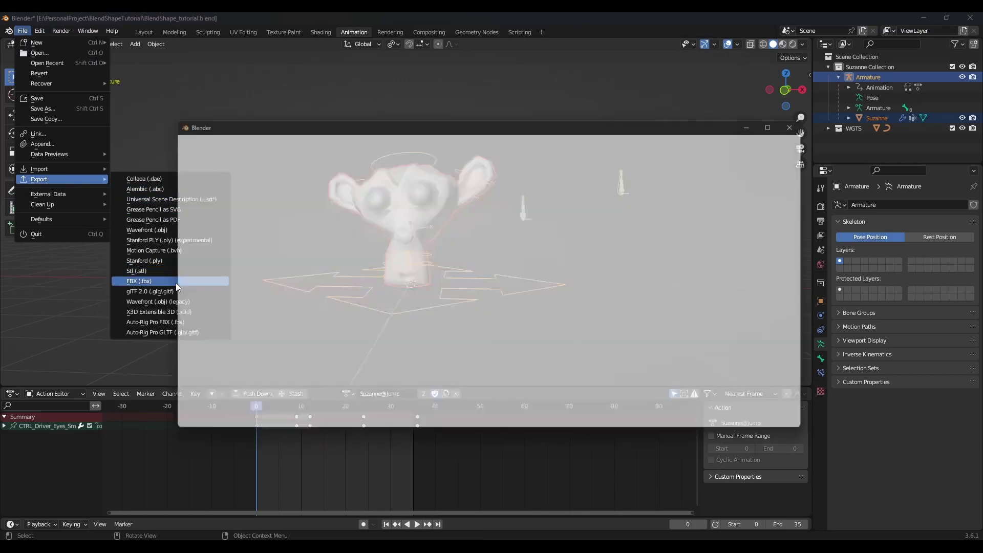
pyautogui.scroll(-3, 784, 326)
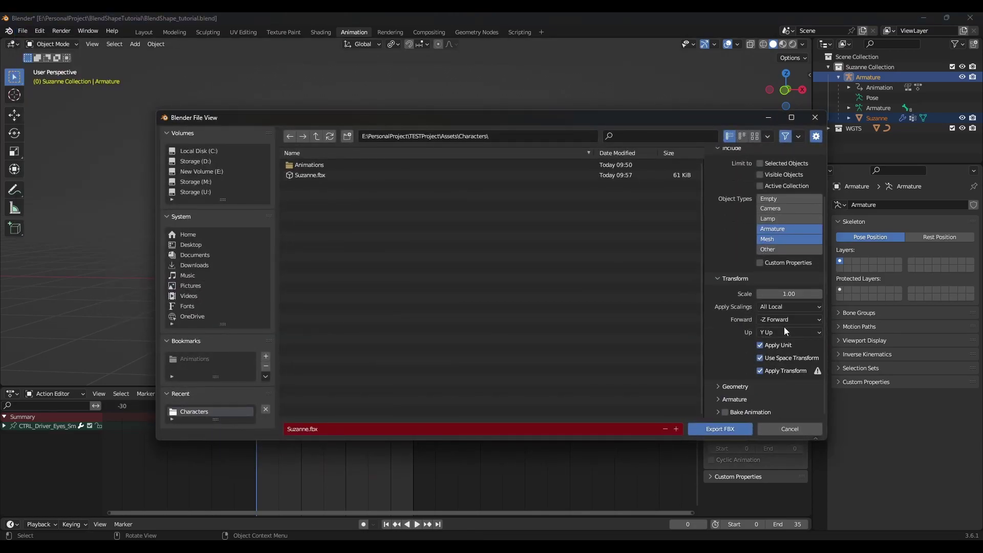
pyautogui.click(723, 413)
pyautogui.scroll(-4, 752, 385)
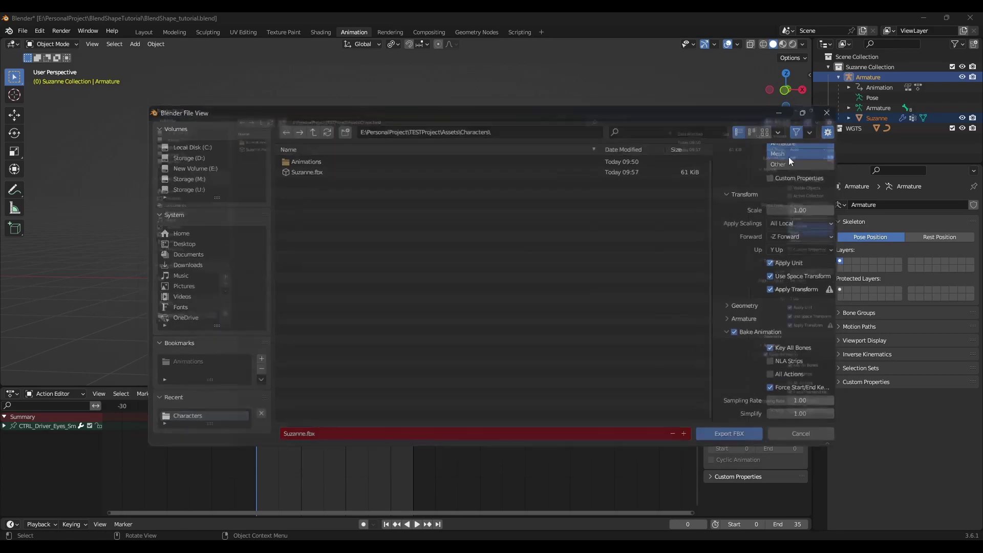
pyautogui.click(791, 117)
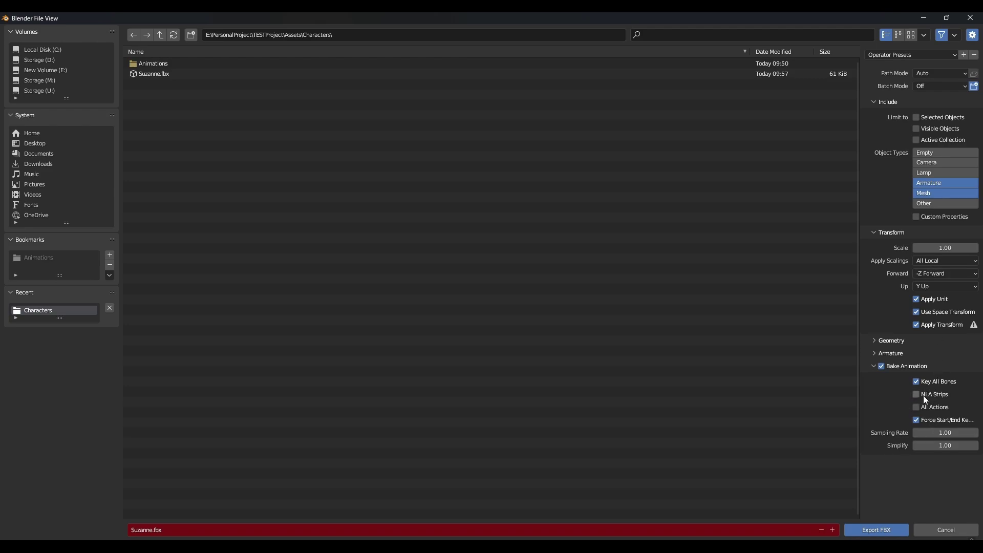
pyautogui.click(151, 532)
pyautogui.click(151, 532)
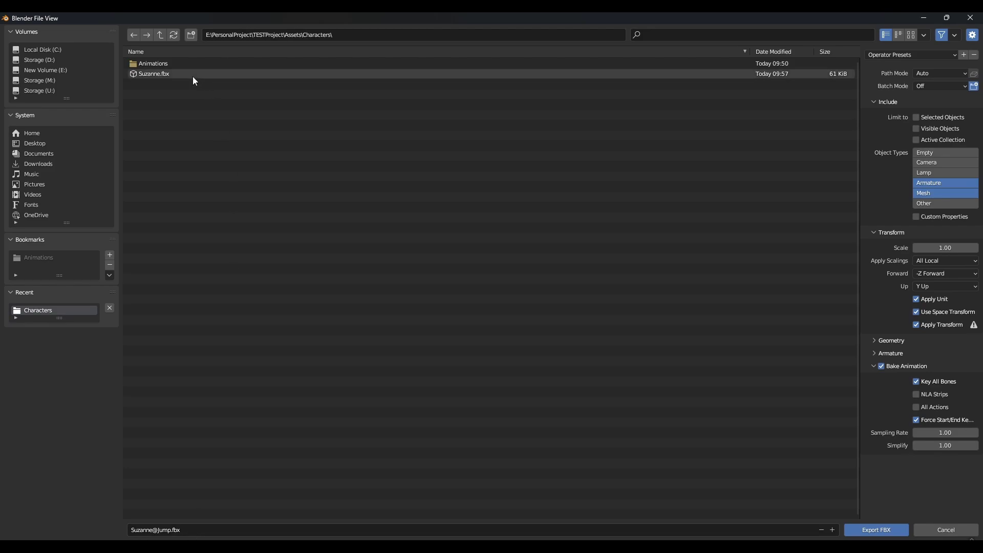
pyautogui.doubleClick(176, 65)
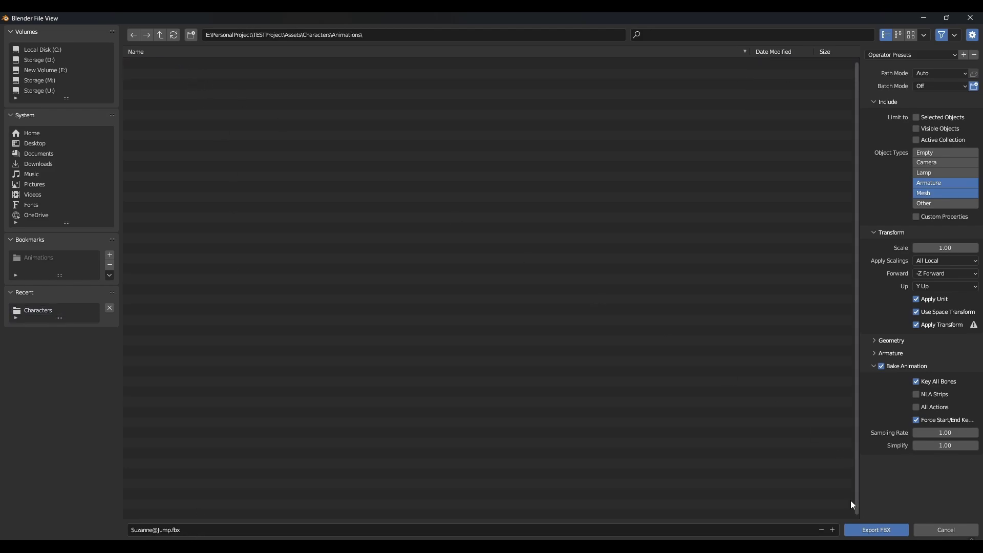
pyautogui.click(876, 530)
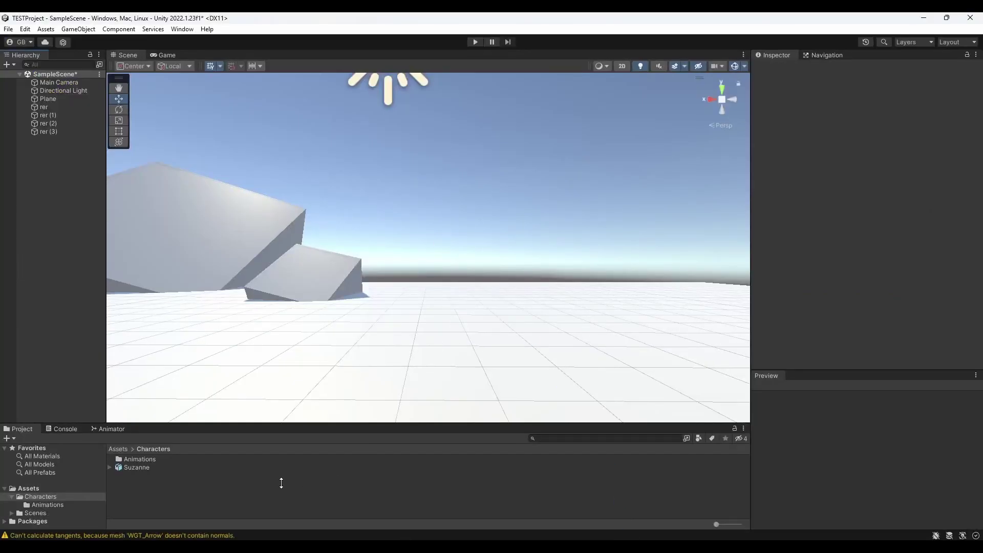
# Step: Turn off Import Animation for the Suzanne model
pyautogui.click(134, 467)
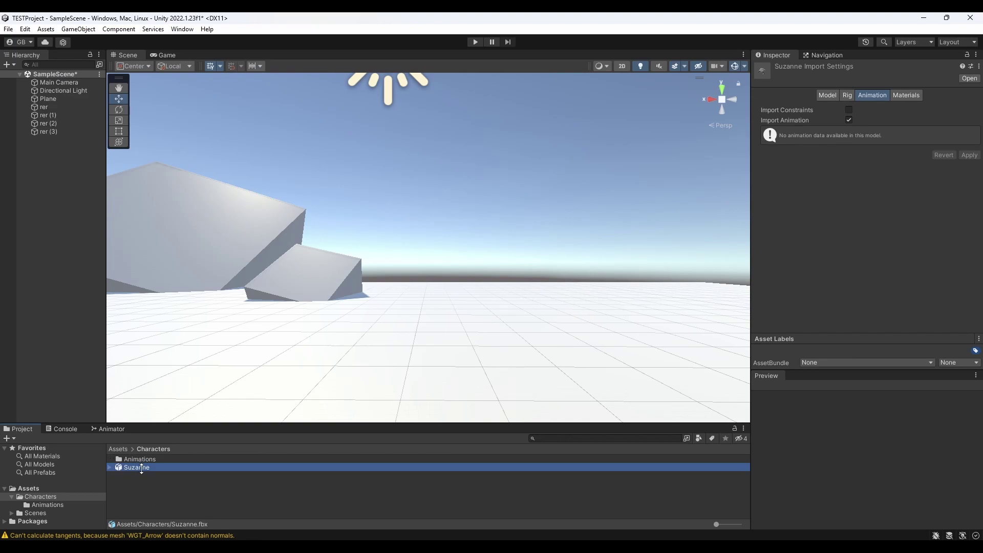
pyautogui.click(831, 96)
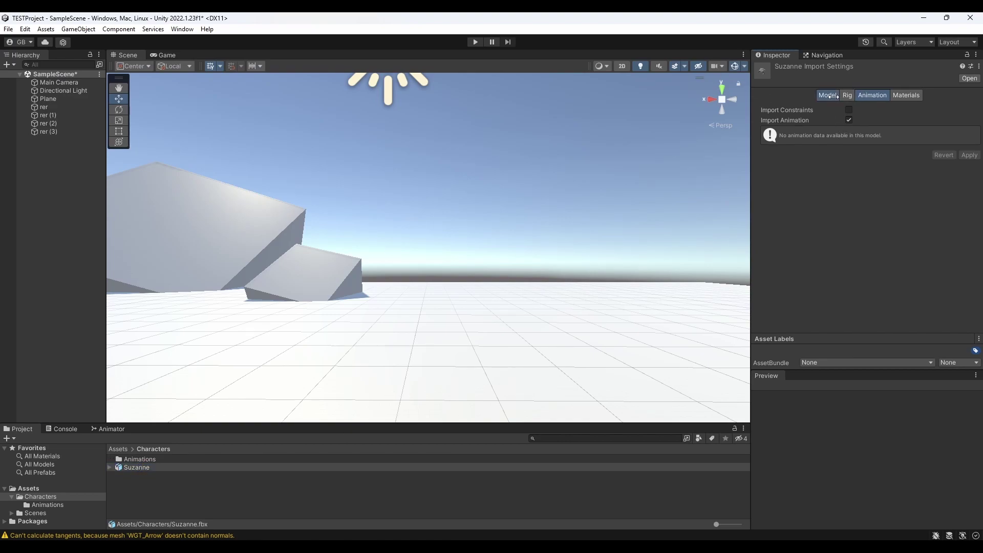
pyautogui.click(849, 120)
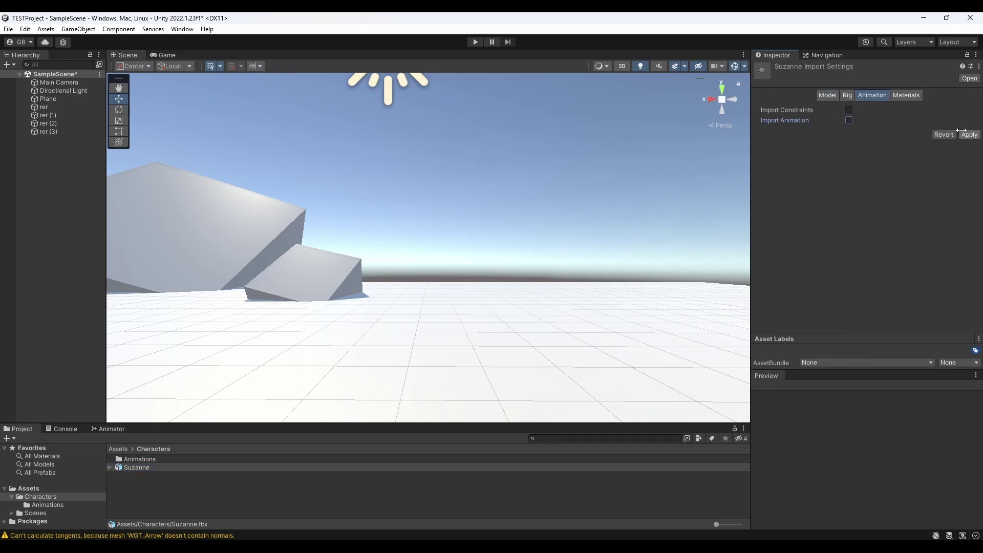
# Step: Set Suzanne's rig Avatar Definition to Create From This Model and apply
pyautogui.click(848, 96)
pyautogui.click(881, 124)
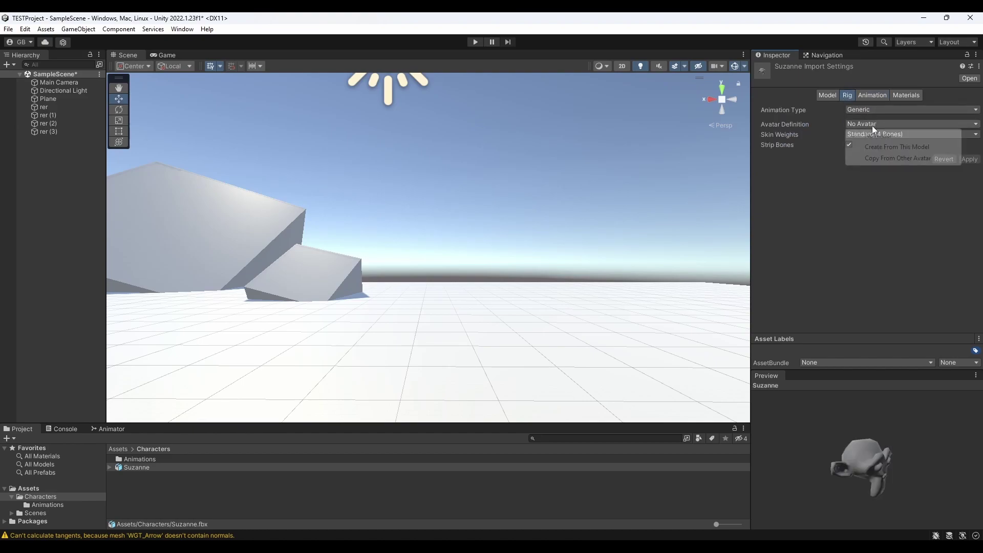
pyautogui.click(896, 159)
pyautogui.click(976, 157)
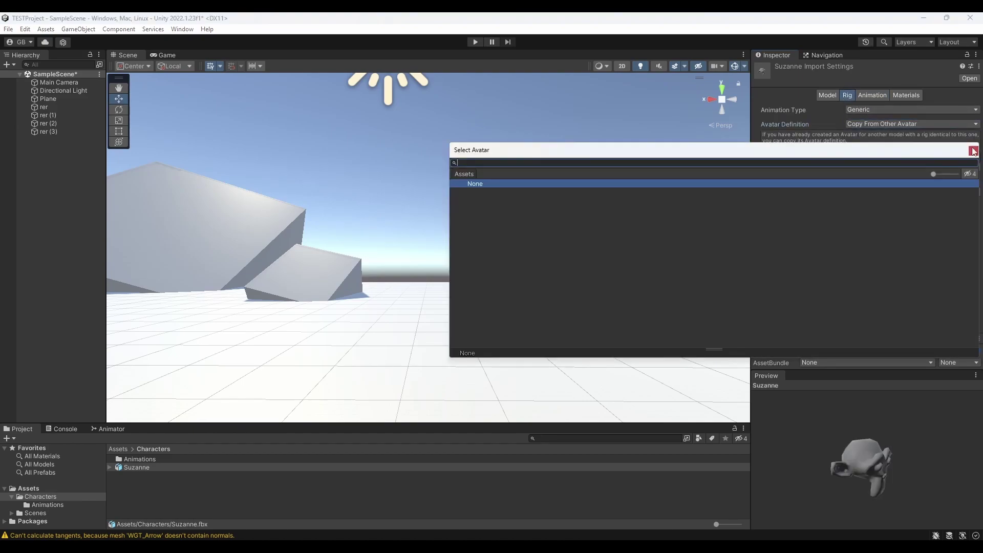
pyautogui.click(973, 151)
pyautogui.click(939, 124)
pyautogui.click(896, 147)
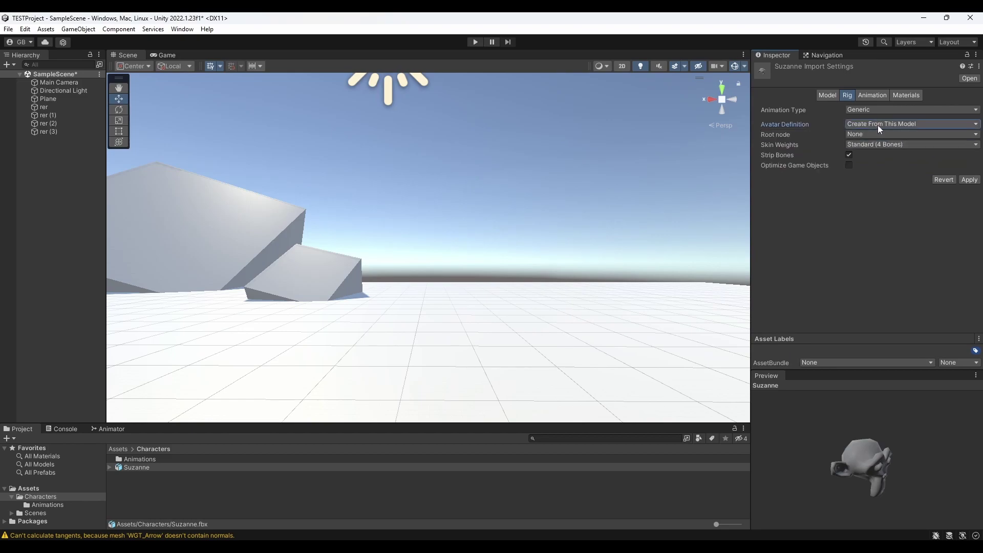
pyautogui.click(917, 134)
pyautogui.click(932, 153)
# Step: Make Suzanne@Jump's rig copy its avatar from SuzanneAvatar and apply
pyautogui.doubleClick(156, 457)
pyautogui.click(153, 459)
pyautogui.click(908, 123)
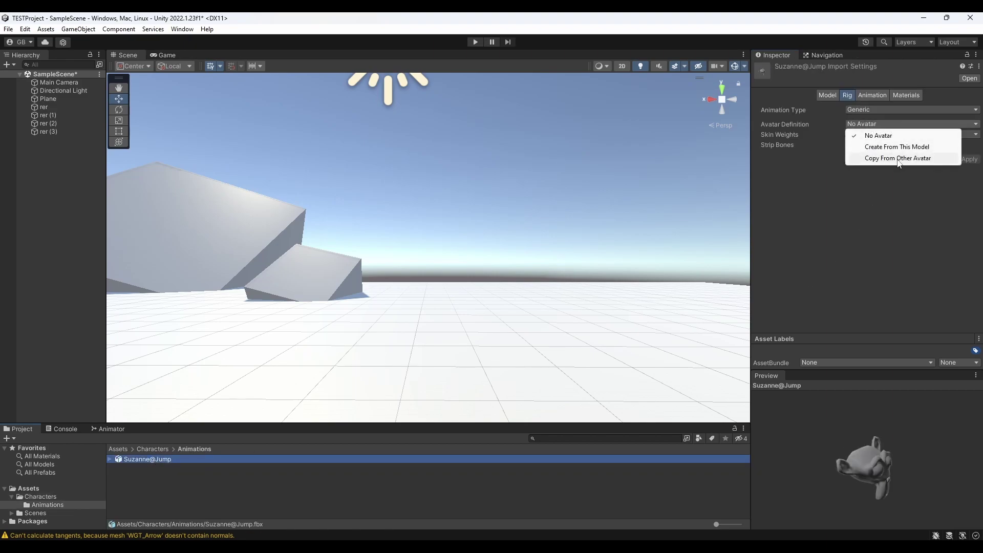
pyautogui.click(901, 160)
pyautogui.click(973, 158)
pyautogui.doubleClick(510, 190)
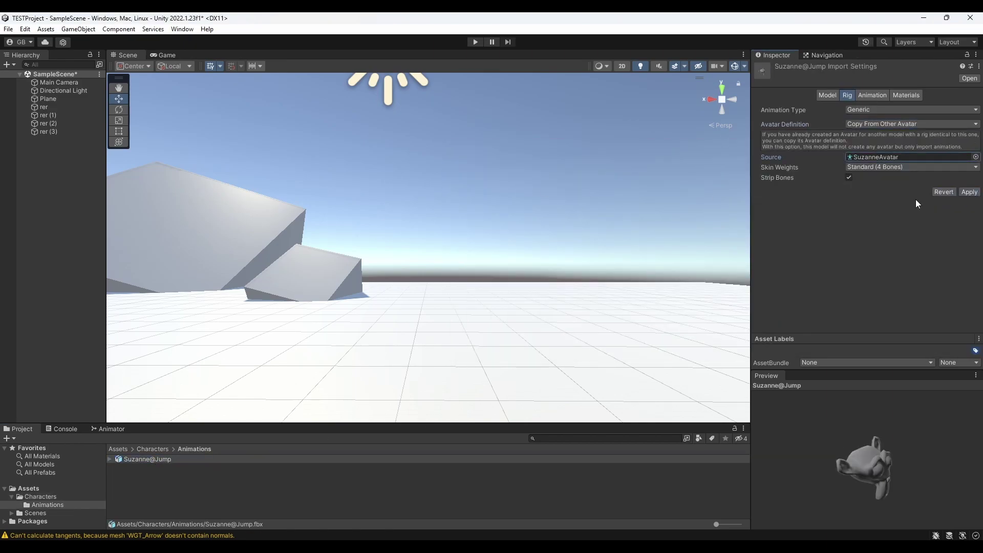
pyautogui.click(969, 192)
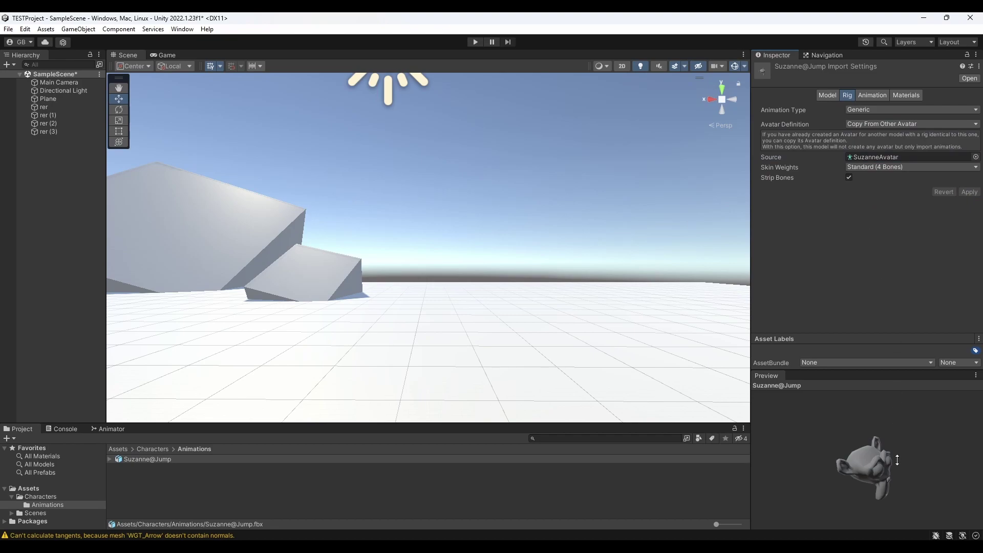
# Step: Preview the Jump clip playing on the forward-facing model, then stop it
pyautogui.moveTo(897, 460); pyautogui.dragTo(851, 448)
pyautogui.click(872, 94)
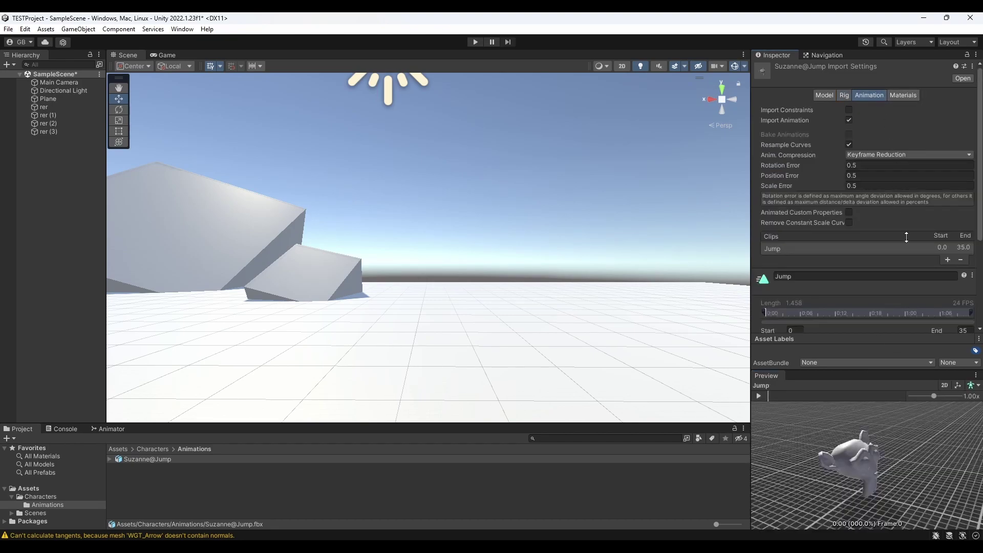
pyautogui.scroll(-5, 907, 234)
pyautogui.click(759, 396)
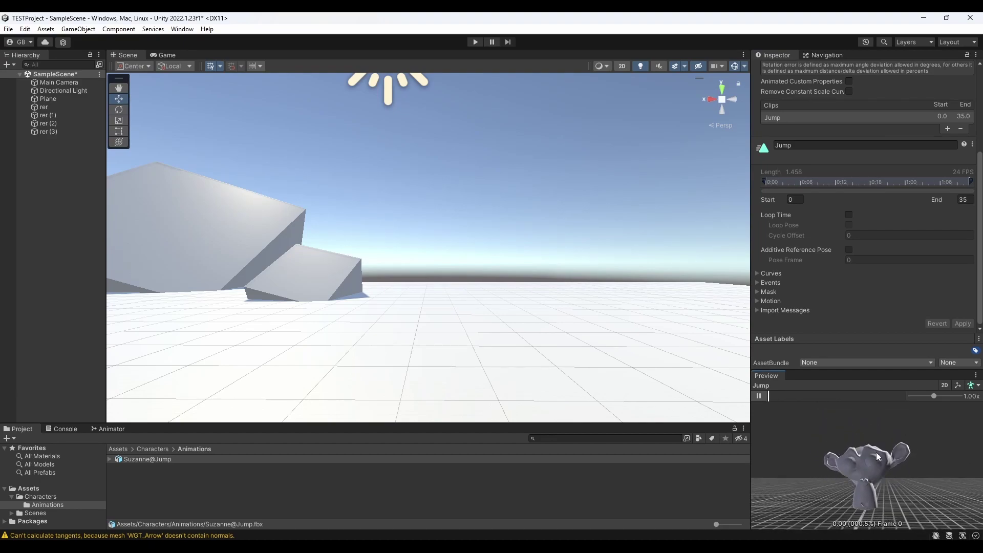
pyautogui.click(813, 396)
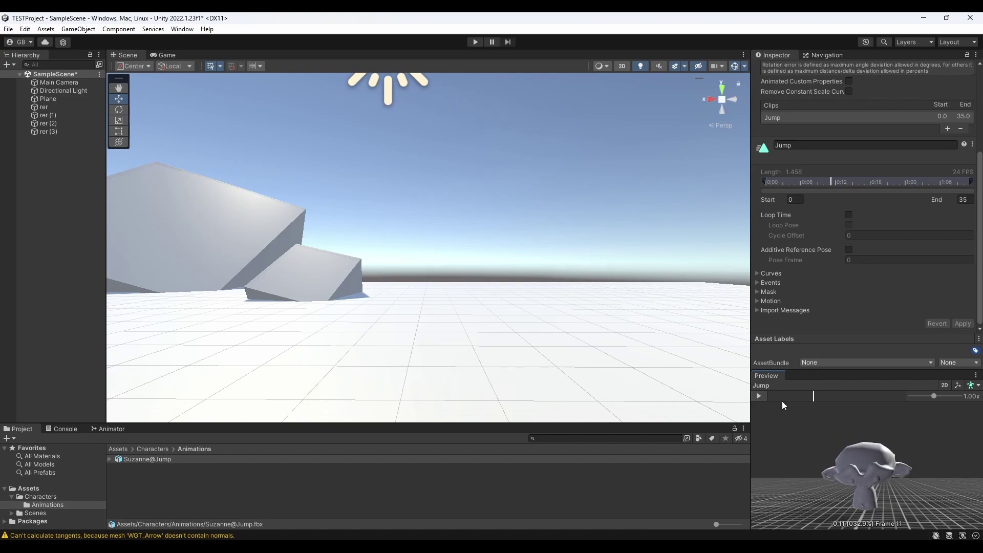
# Step: Create an Animator Controller named AC_Suzanne in Characters and open it in the Animator
pyautogui.click(167, 448)
pyautogui.rightClick(144, 474)
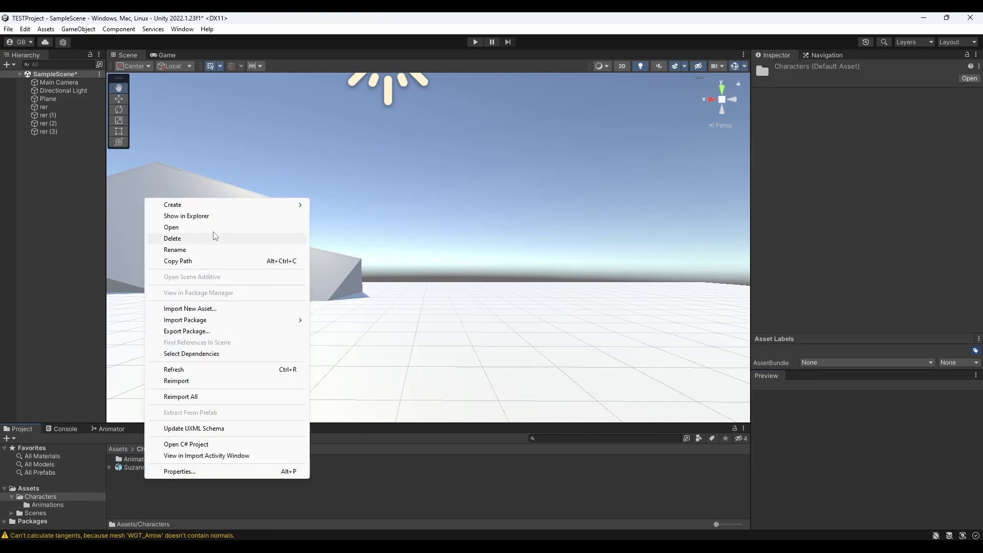
pyautogui.moveTo(229, 205)
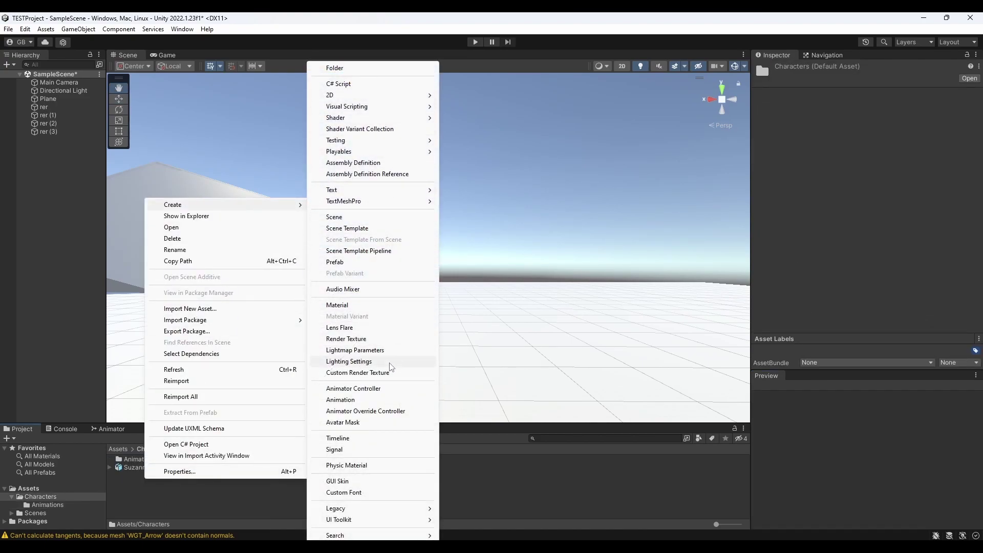
pyautogui.click(369, 392)
pyautogui.press('BackSpace')
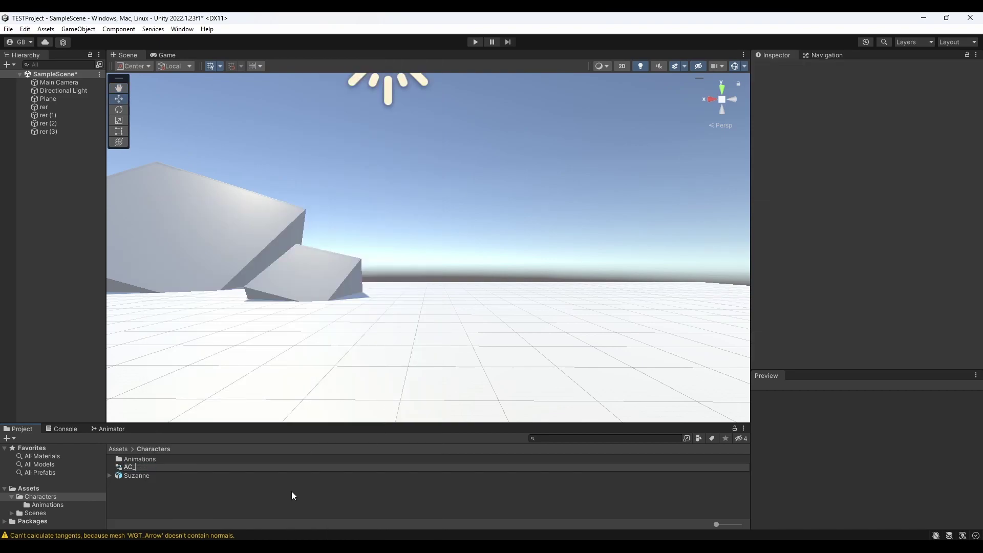
pyautogui.write('AC_')
pyautogui.write('Suaznn')
pyautogui.press('BackSpace')
pyautogui.press('BackSpace')
pyautogui.press('BackSpace')
pyautogui.press('BackSpace')
pyautogui.write('zanne')
pyautogui.press('Return')
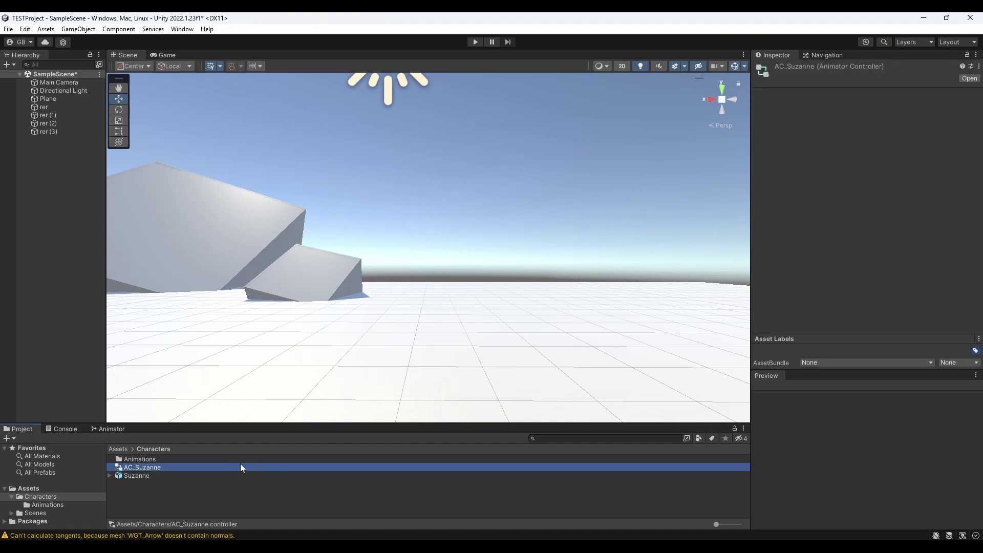
pyautogui.doubleClick(145, 468)
pyautogui.click(360, 476)
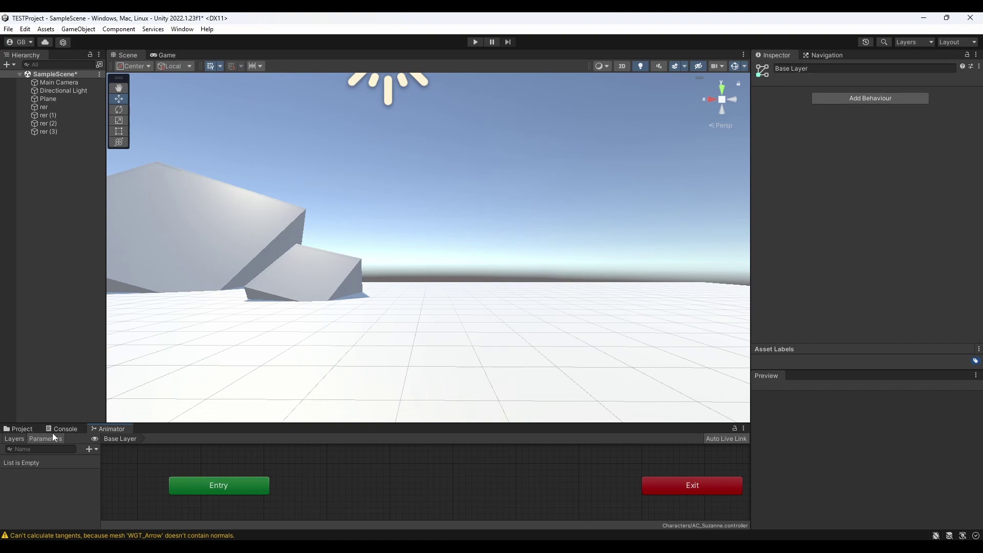
# Step: Add a Jump state from the Suzanne@Jump clip to AC_Suzanne, then select the Suzanne model
pyautogui.moveTo(20, 429); pyautogui.dragTo(397, 492)
pyautogui.doubleClick(890, 85)
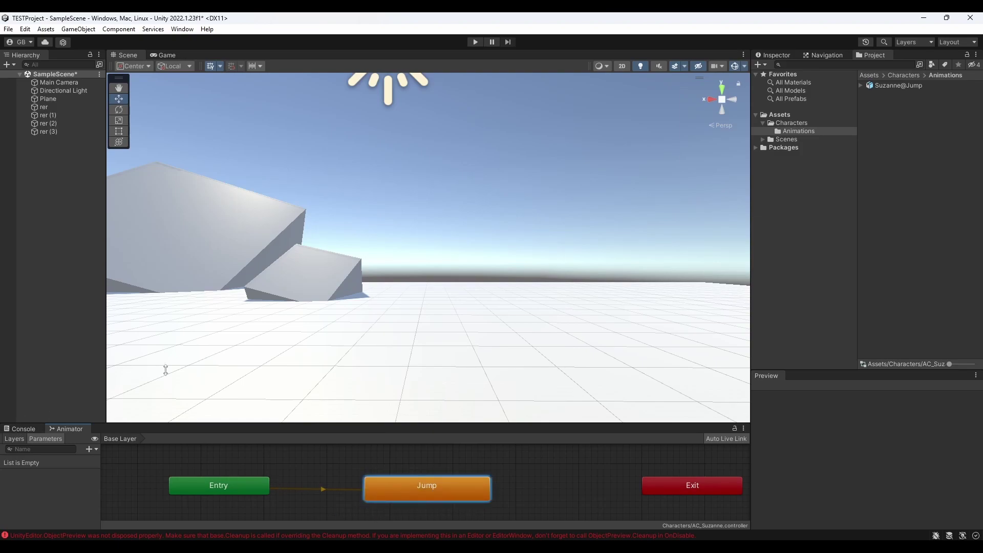
pyautogui.moveTo(872, 55); pyautogui.dragTo(97, 428)
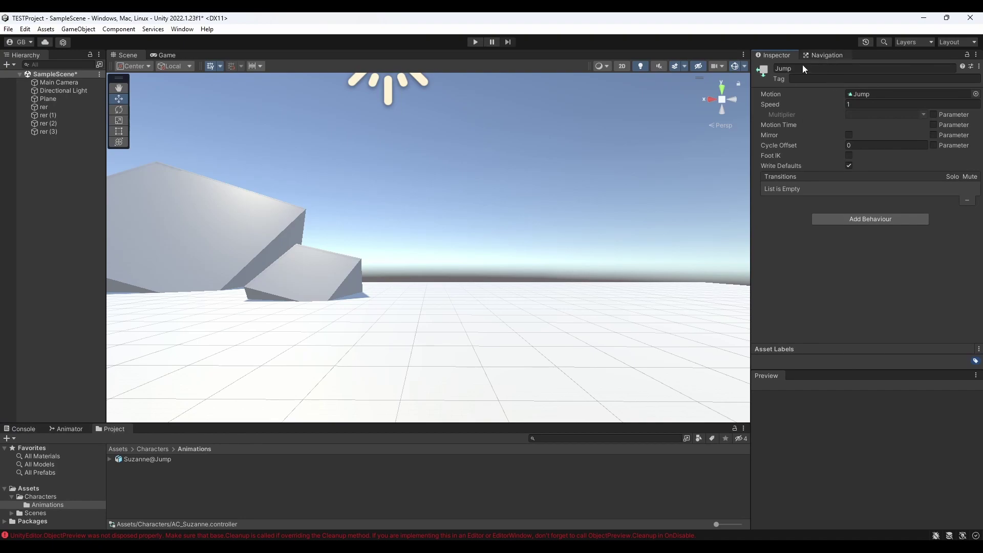
pyautogui.click(163, 448)
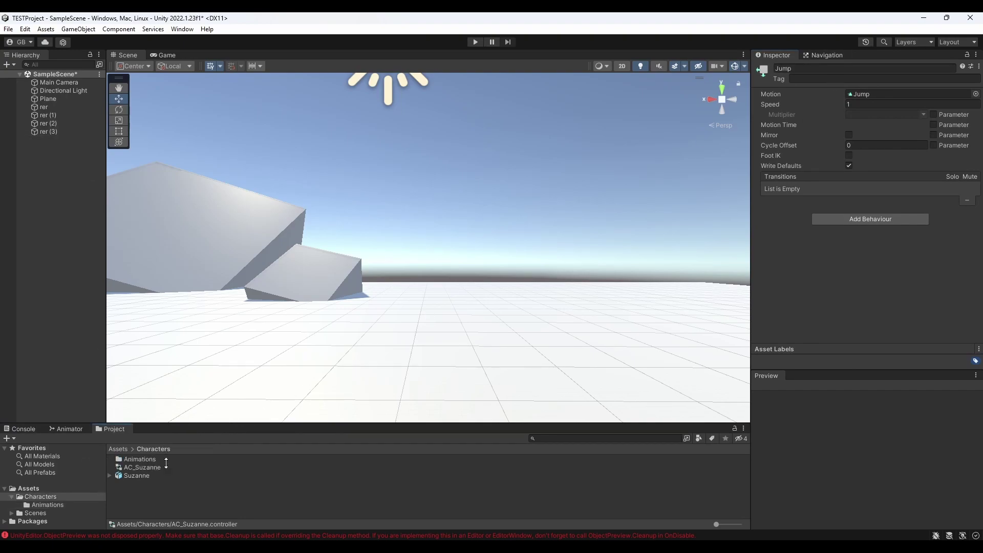
pyautogui.click(151, 476)
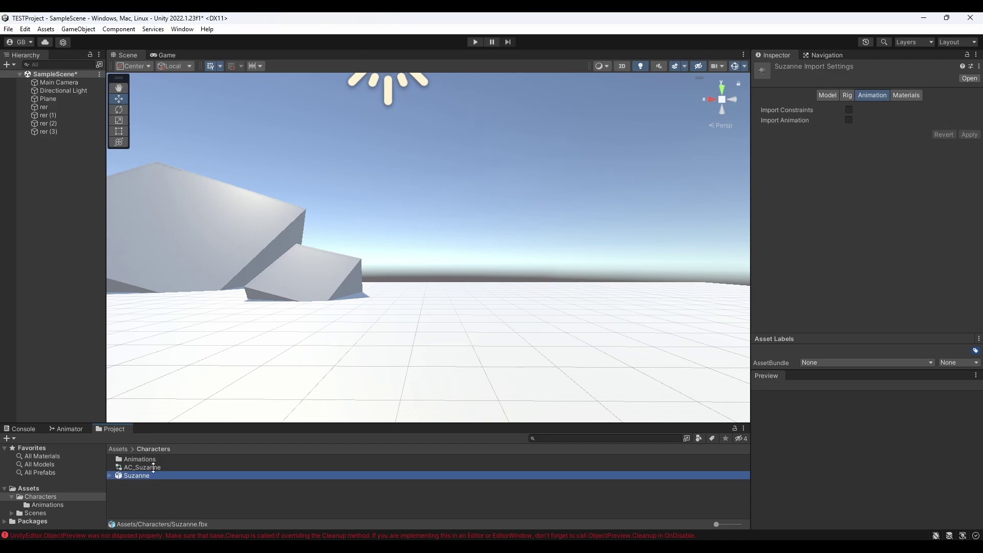
# Step: Add Suzanne to the scene and align the Main Camera with a view facing her
pyautogui.moveTo(141, 479); pyautogui.dragTo(60, 320)
pyautogui.keyDown('alt'); pyautogui.moveTo(504, 247); pyautogui.dragTo(435, 259); pyautogui.keyUp('alt')
pyautogui.click(59, 82)
pyautogui.click(78, 29)
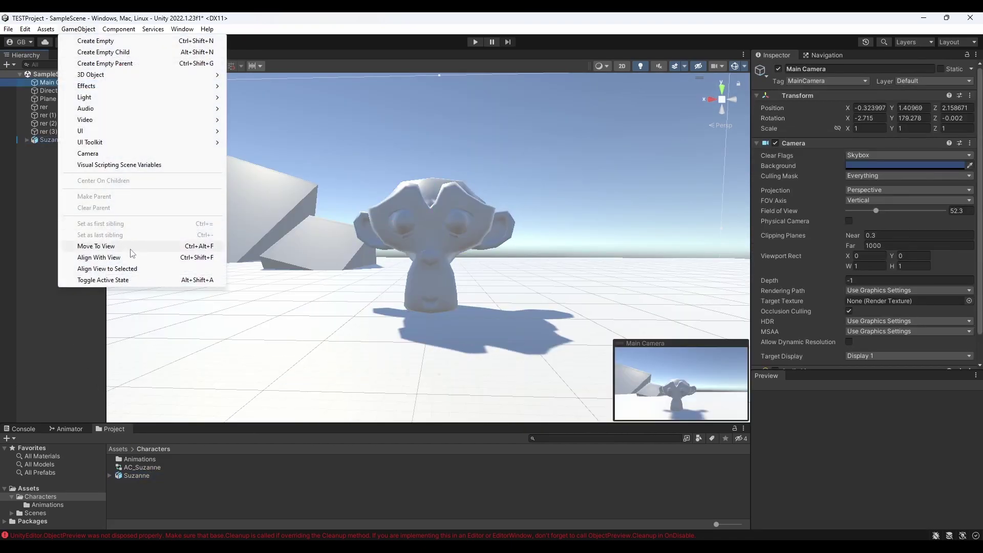
pyautogui.click(133, 257)
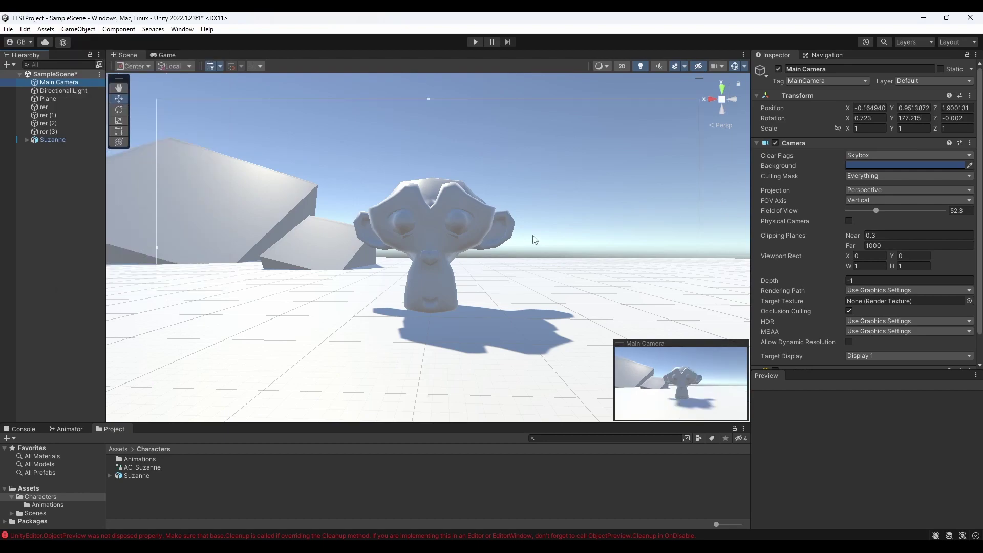
# Step: Lower the scene view toward Suzanne and re-align the Main Camera with it
pyautogui.keyDown('alt'); pyautogui.moveTo(531, 236); pyautogui.dragTo(533, 219); pyautogui.keyUp('alt')
pyautogui.click(78, 29)
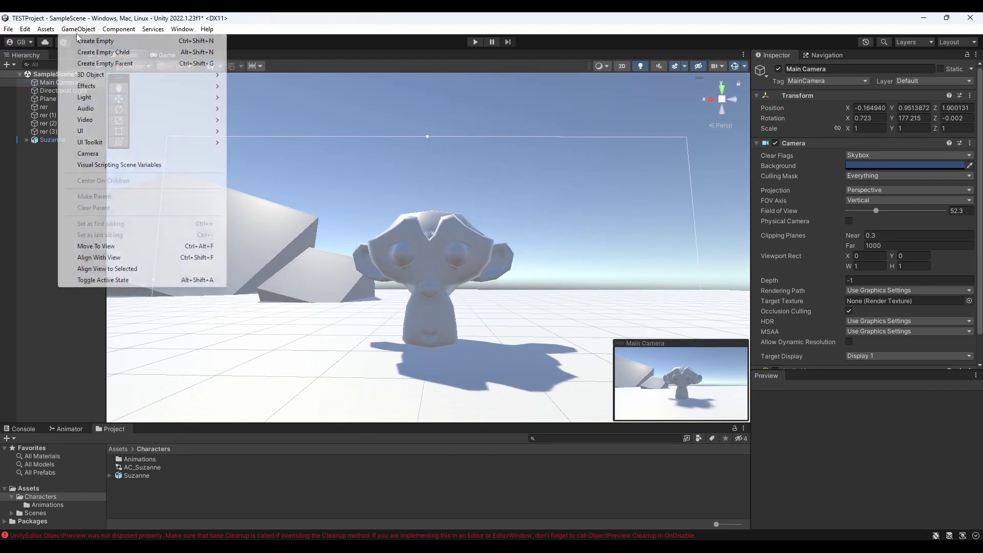
pyautogui.click(126, 257)
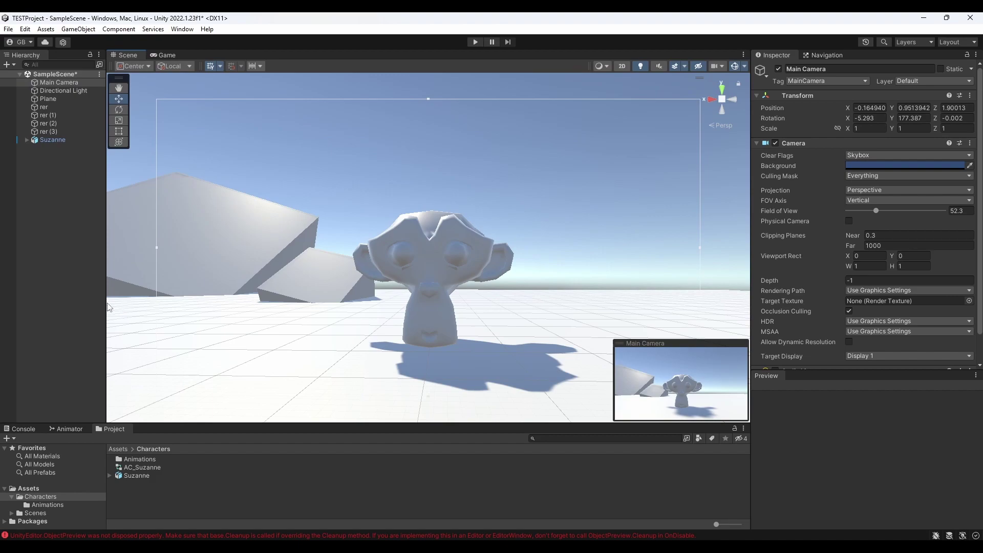